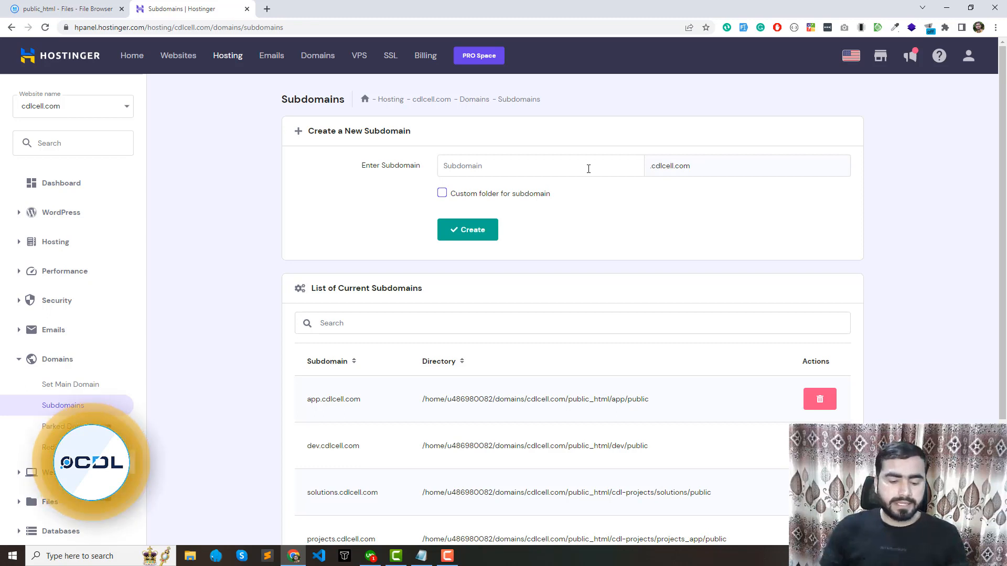
{"action": "type", "text": "demo"}
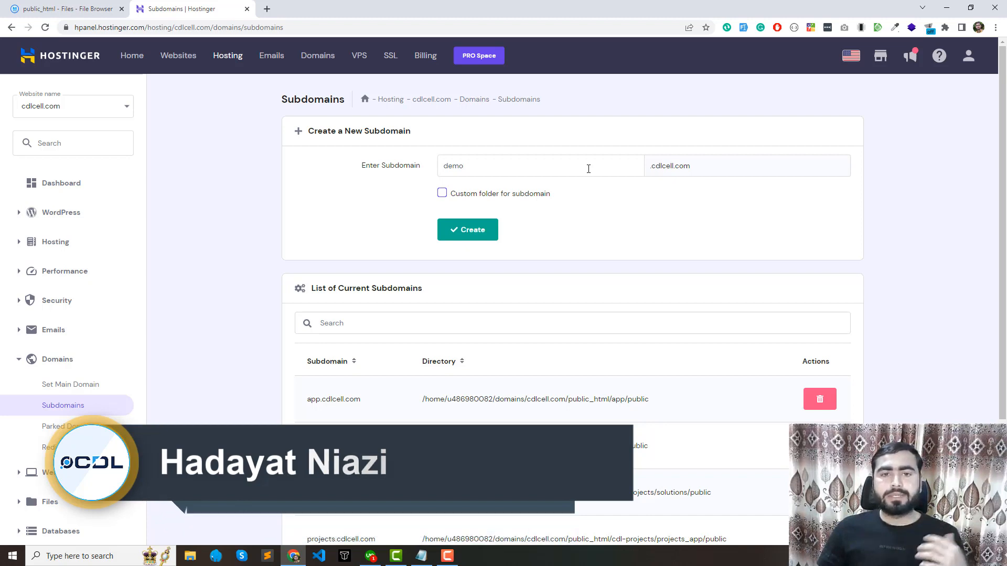
{"action": "double_click", "coordinate": [588, 168]}
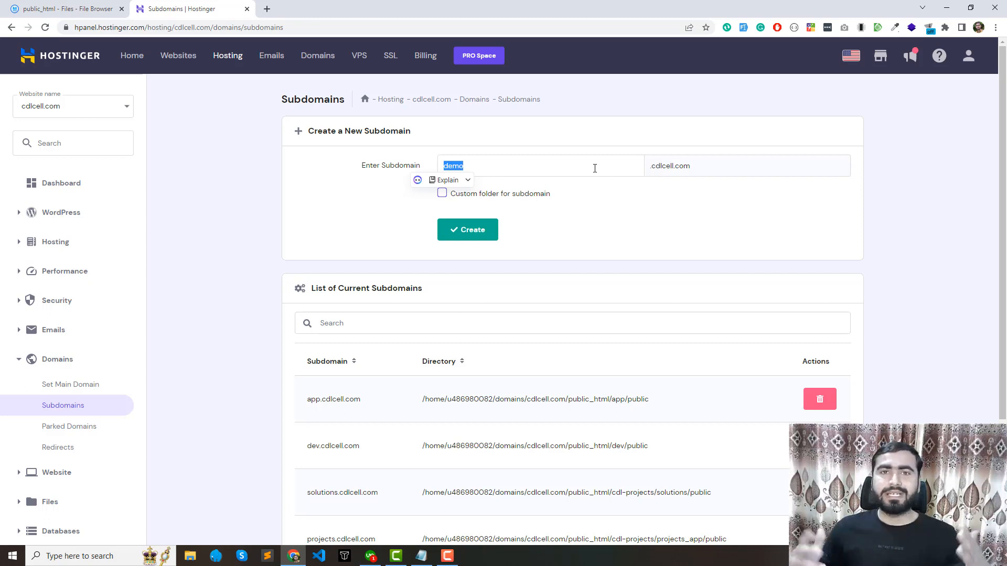
{"action": "key", "text": "BackSpace"}
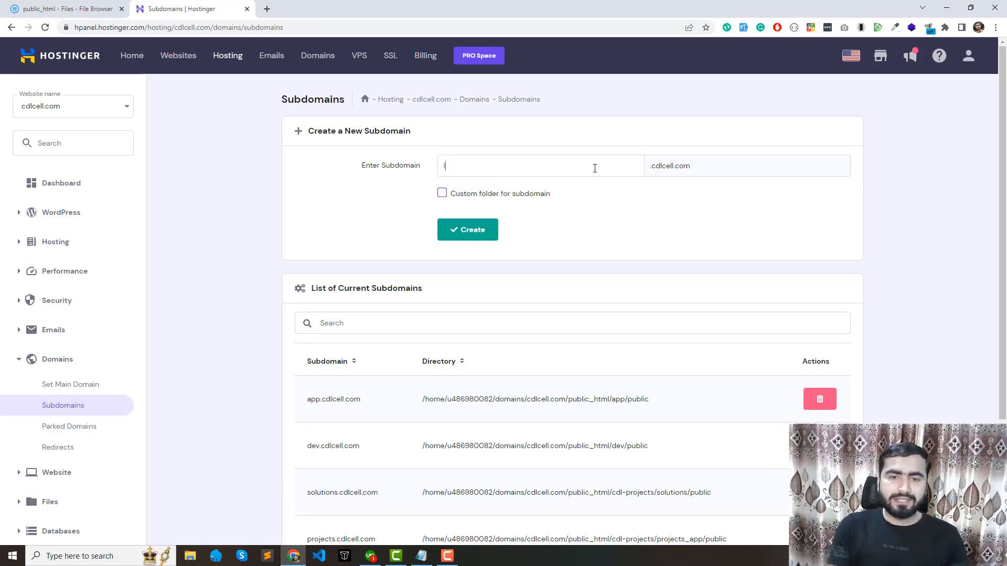
Enter "laravel" as the name of the new subdomain under cdlcell.com.
{"action": "type", "text": "laravel"}
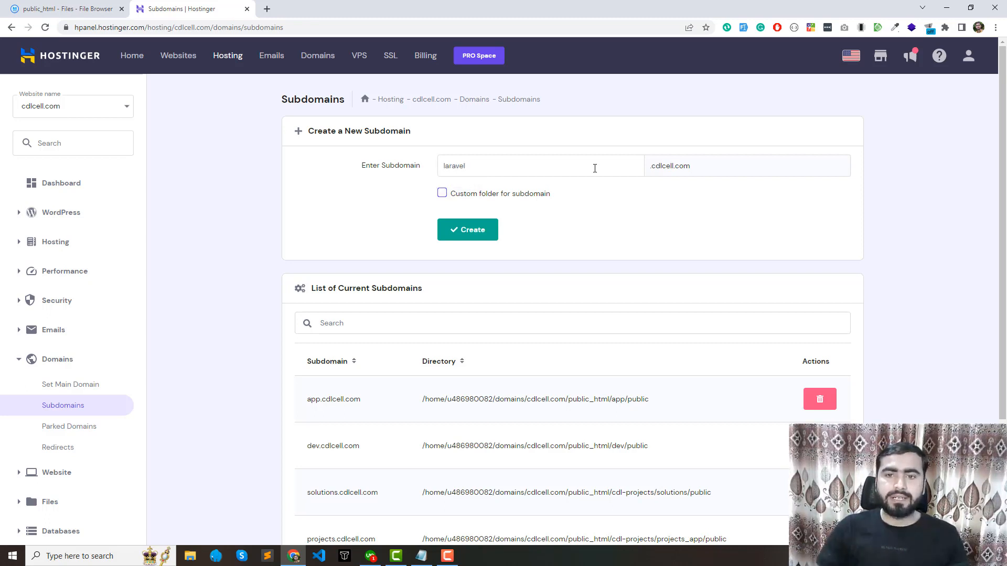
{"action": "left_click_drag", "start_coordinate": [655, 166], "coordinate": [696, 167]}
{"action": "left_click", "coordinate": [697, 167]}
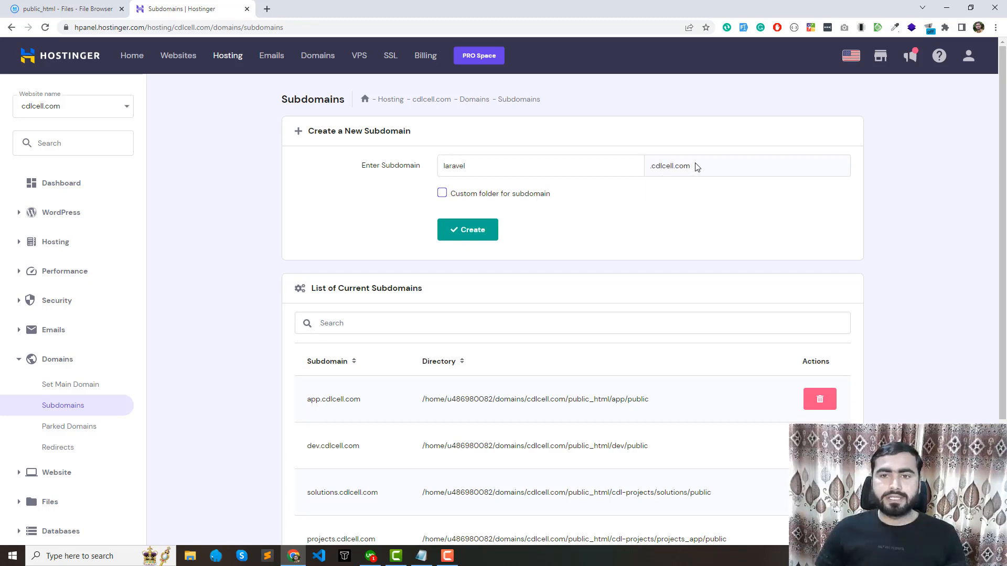
Open laravel.cdlcell.com in a new browser tab to check whether the address is already live.
{"action": "key", "text": "ctrl+t"}
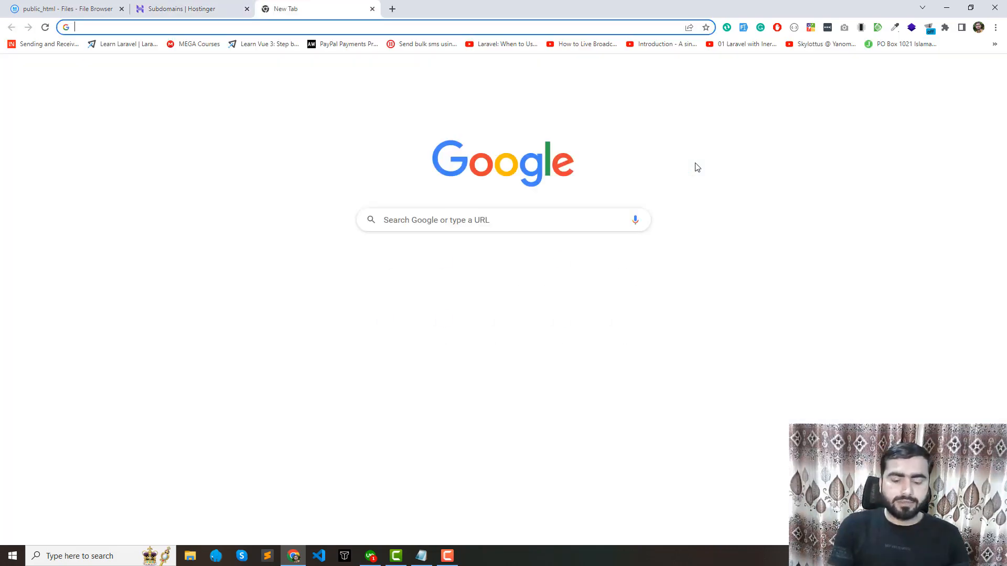
{"action": "type", "text": "laravel"}
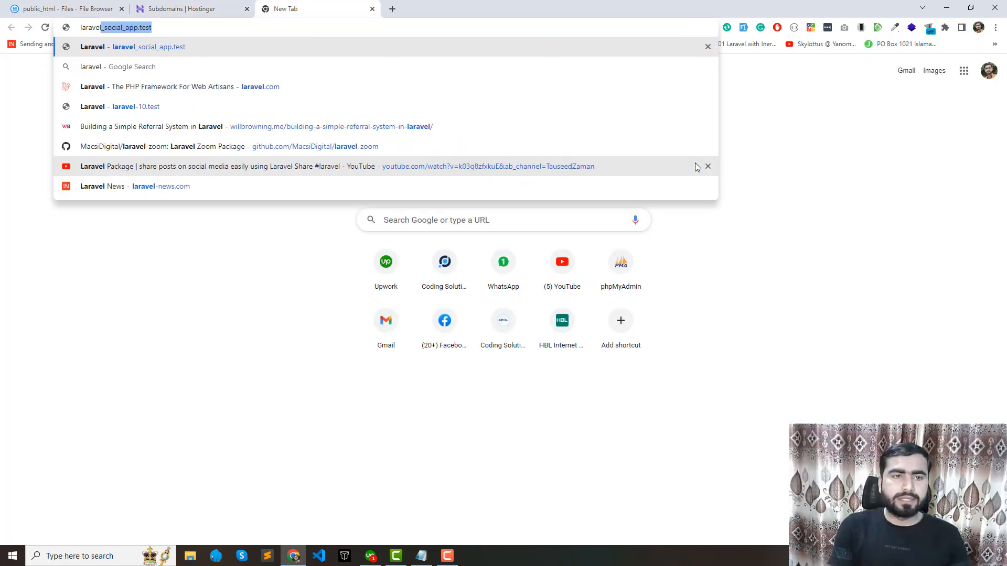
{"action": "type", "text": ".c"}
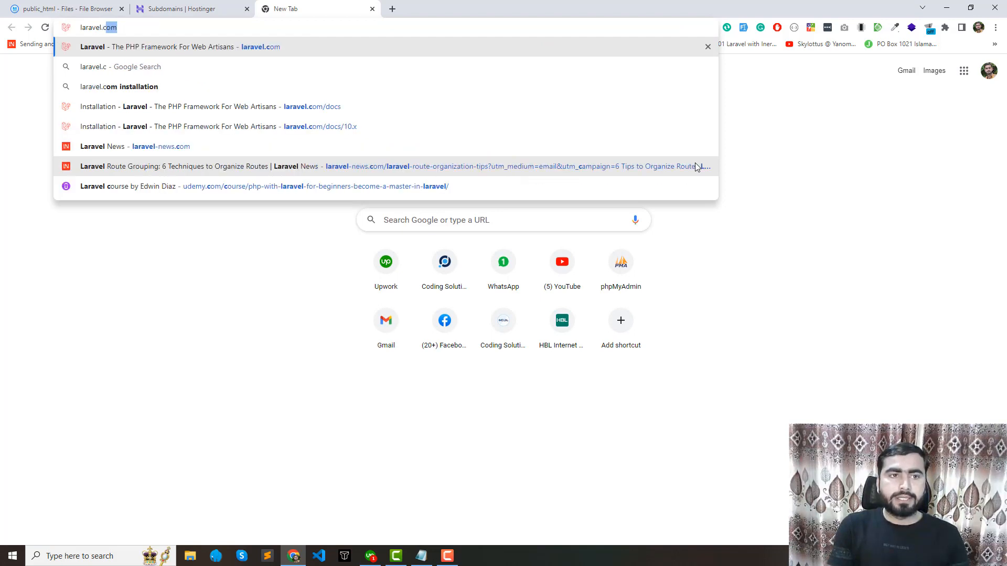
{"action": "type", "text": "dlcell.c"}
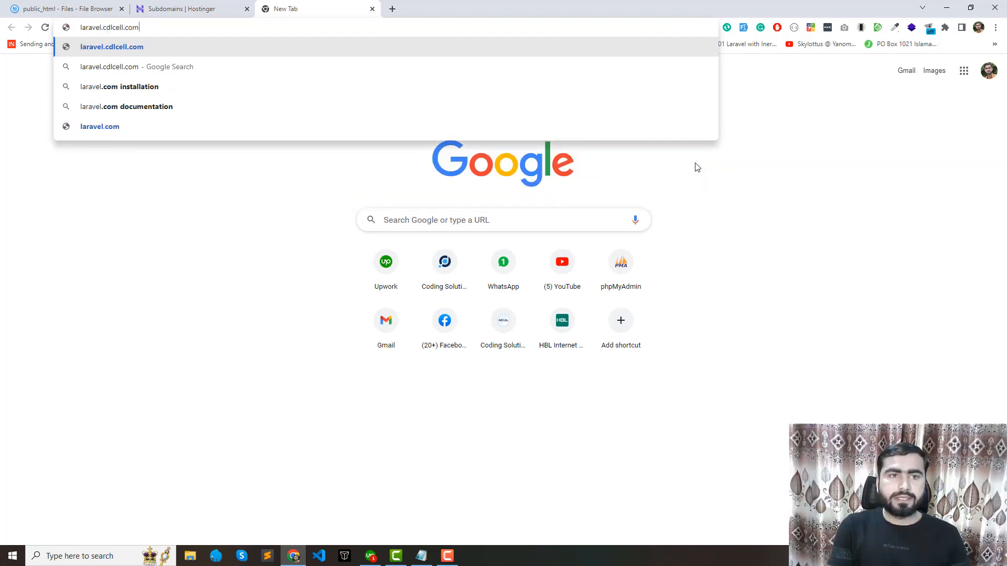
{"action": "type", "text": "om"}
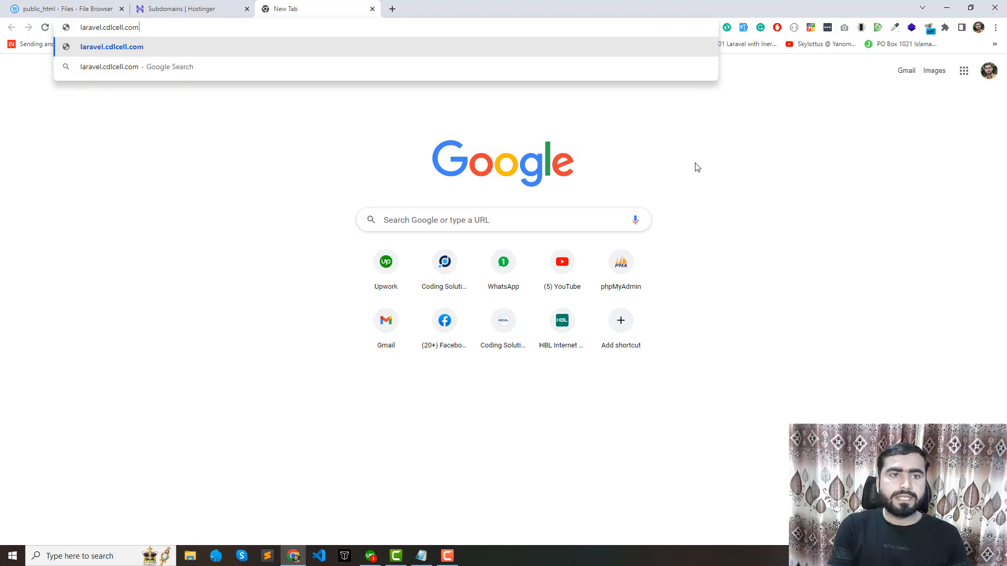
{"action": "key", "text": "Return"}
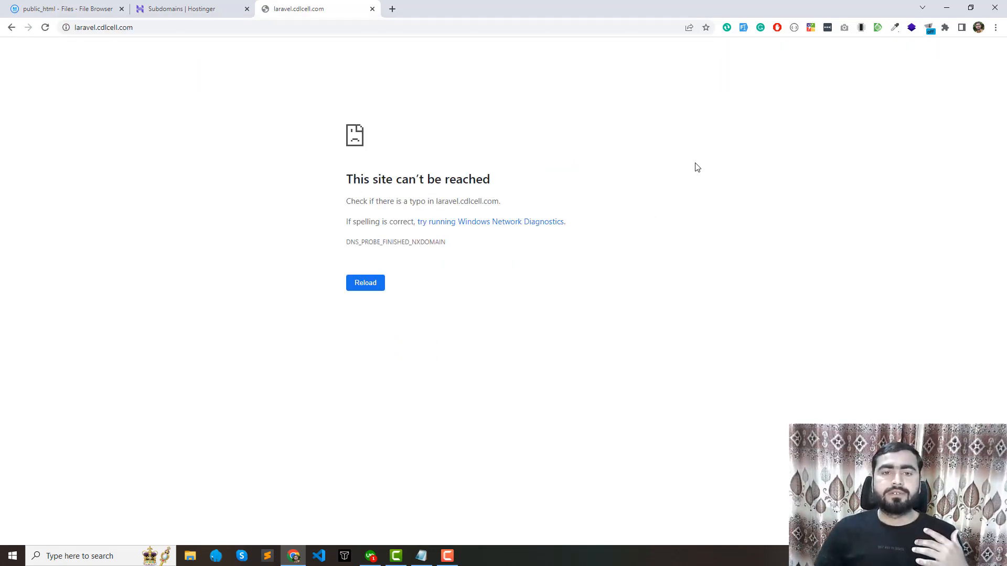
Back in the Hostinger subdomain form, enable a custom folder and set its directory to cdl-projects/laravel under public_html.
{"action": "left_click", "coordinate": [190, 9]}
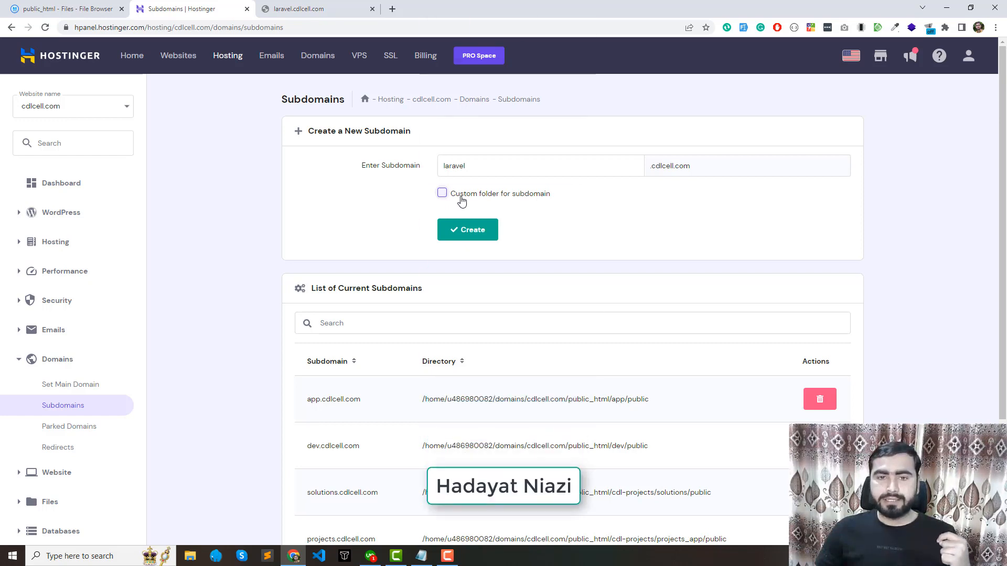
{"action": "left_click", "coordinate": [461, 200]}
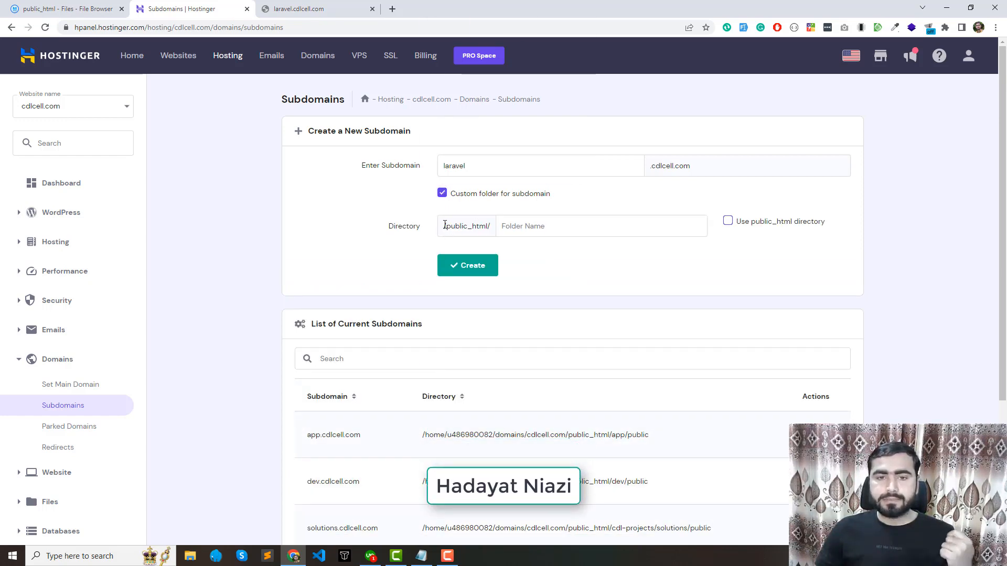
{"action": "left_click_drag", "start_coordinate": [444, 226], "coordinate": [480, 225]}
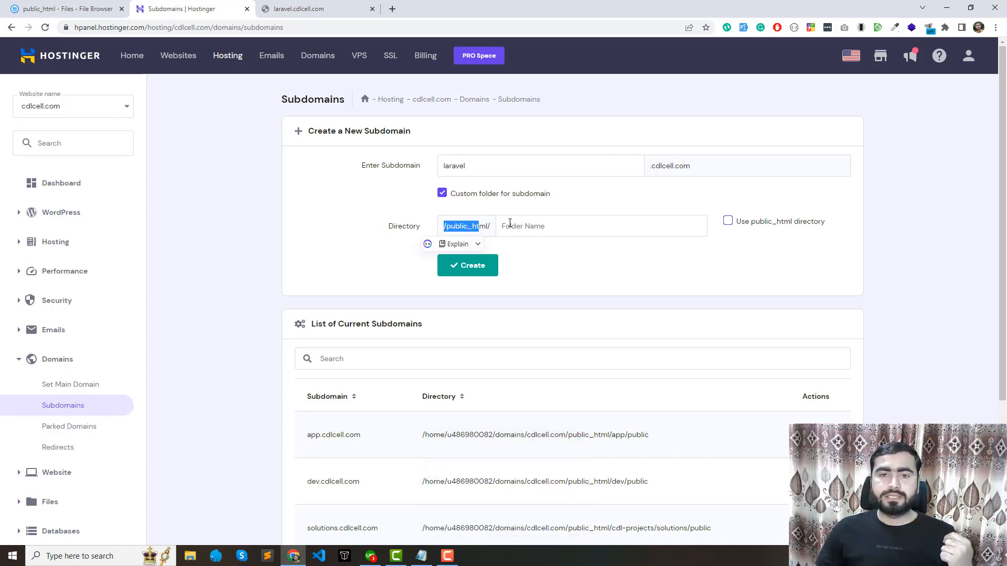
{"action": "left_click", "coordinate": [517, 223]}
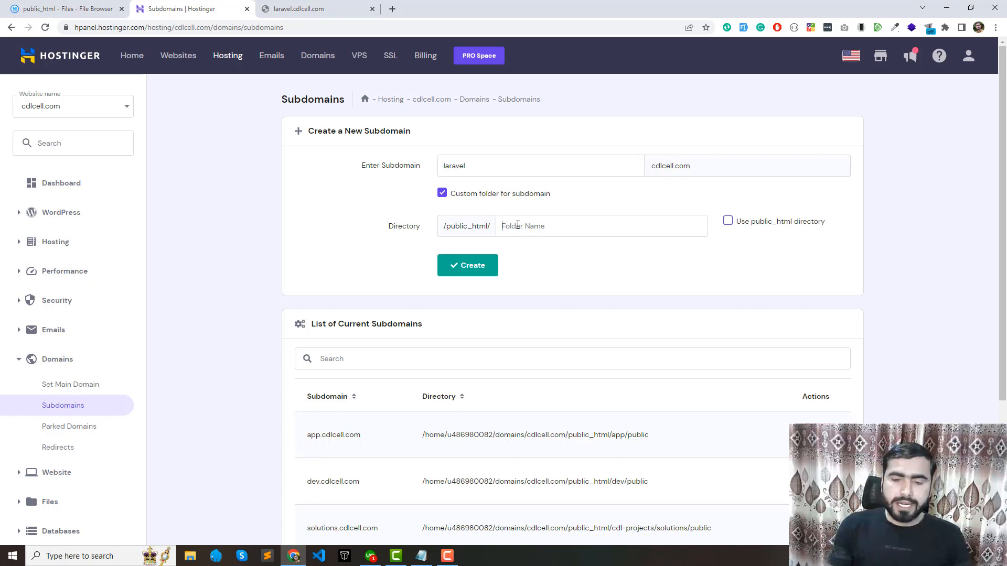
{"action": "type", "text": "cdl-"}
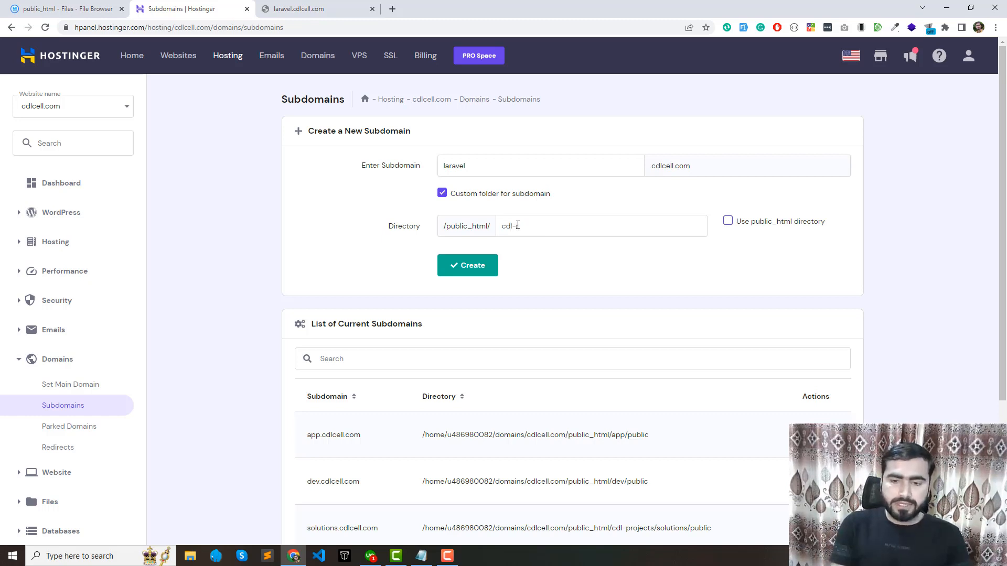
{"action": "type", "text": "projects/lara"}
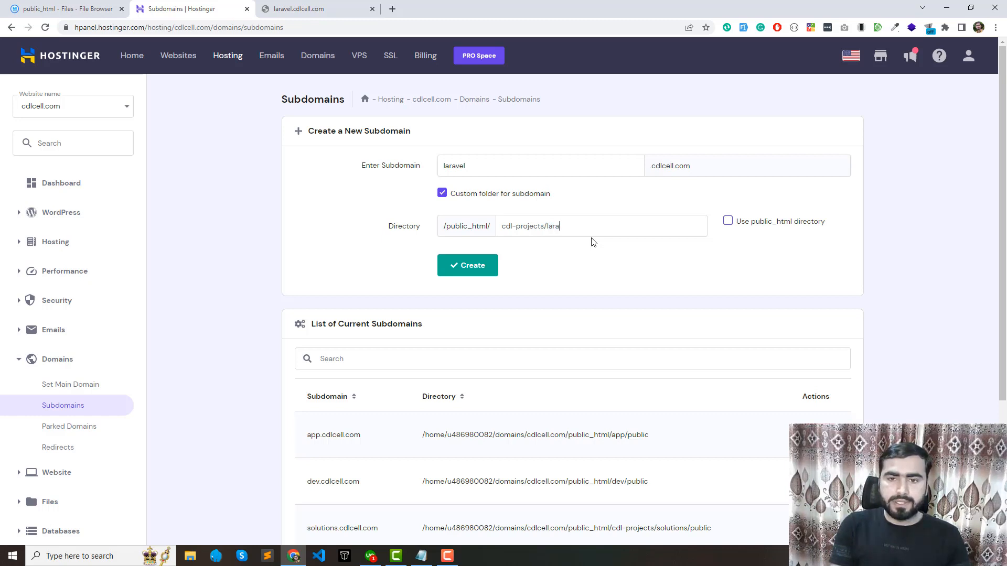
{"action": "type", "text": "vel"}
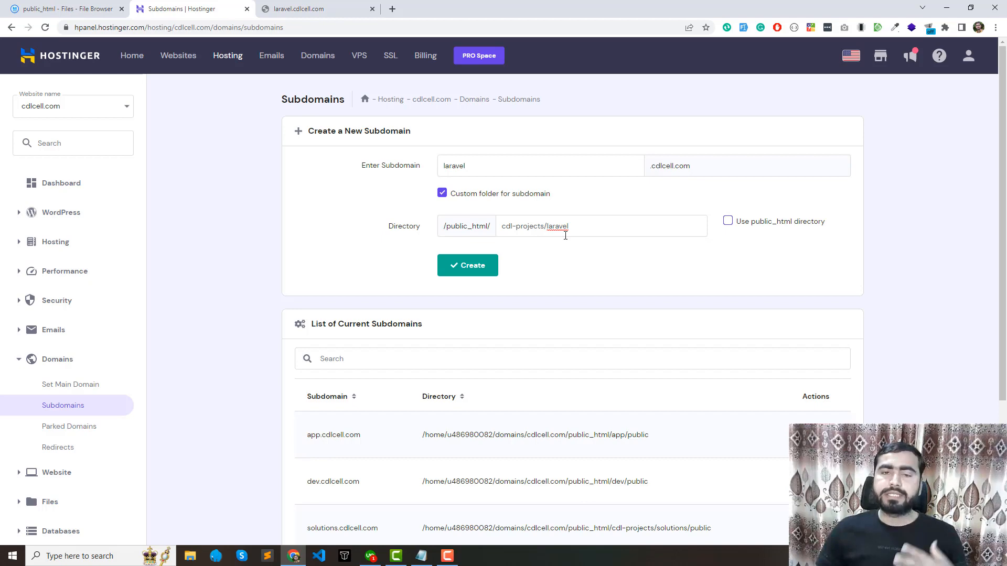
Open the cdl-projects folder inside public_html in the file browser to examine its project folders.
{"action": "left_click", "coordinate": [283, 8]}
{"action": "left_click", "coordinate": [205, 9]}
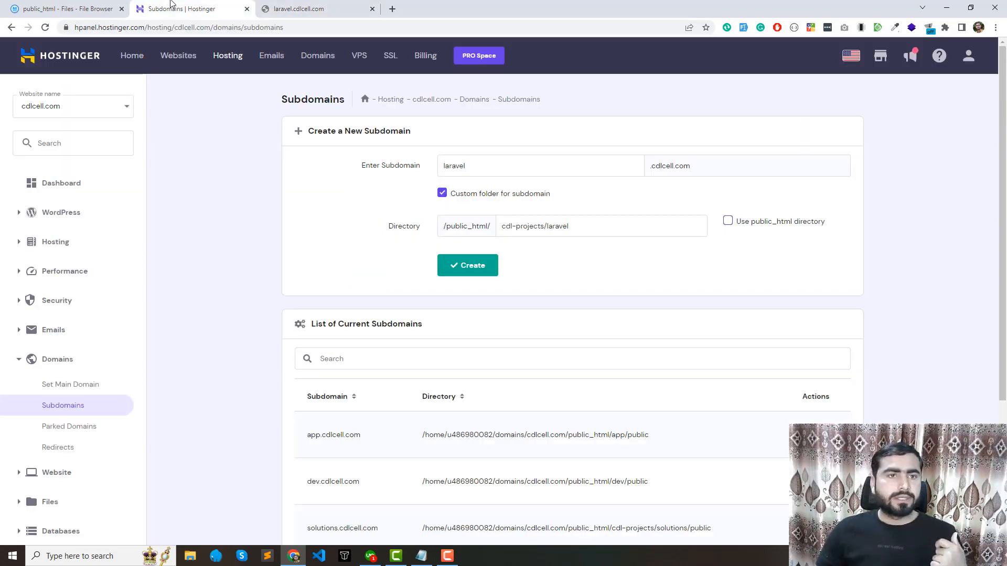
{"action": "left_click", "coordinate": [68, 9]}
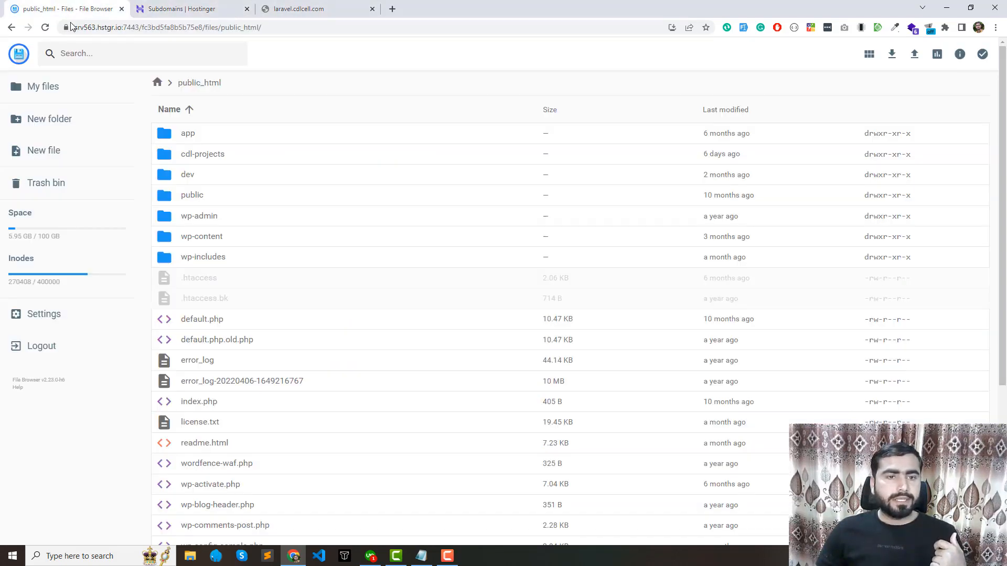
{"action": "double_click", "coordinate": [164, 157]}
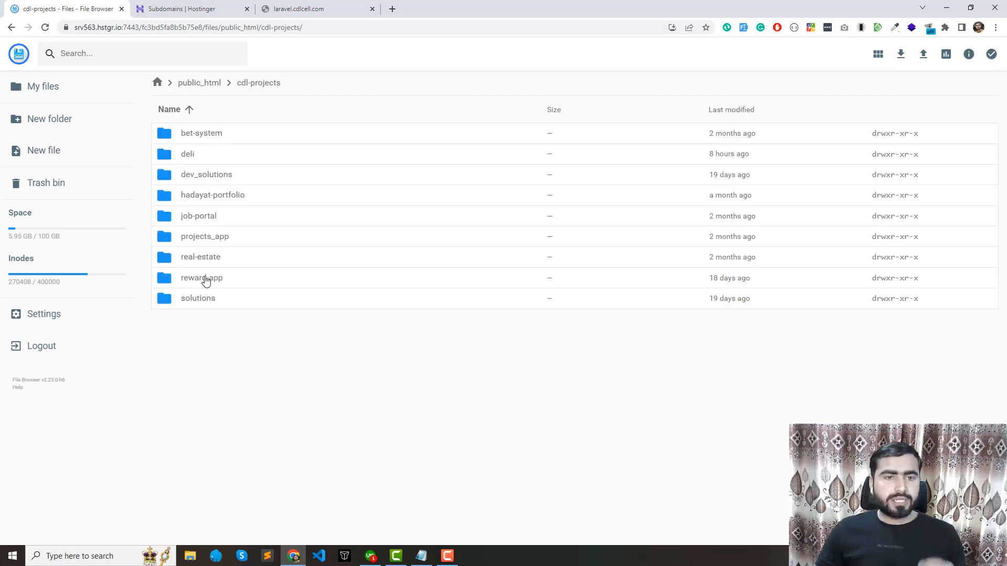
Create the laravel subdomain from the filled-in Hostinger form and check its entry in the list of current subdomains.
{"action": "left_click", "coordinate": [180, 9]}
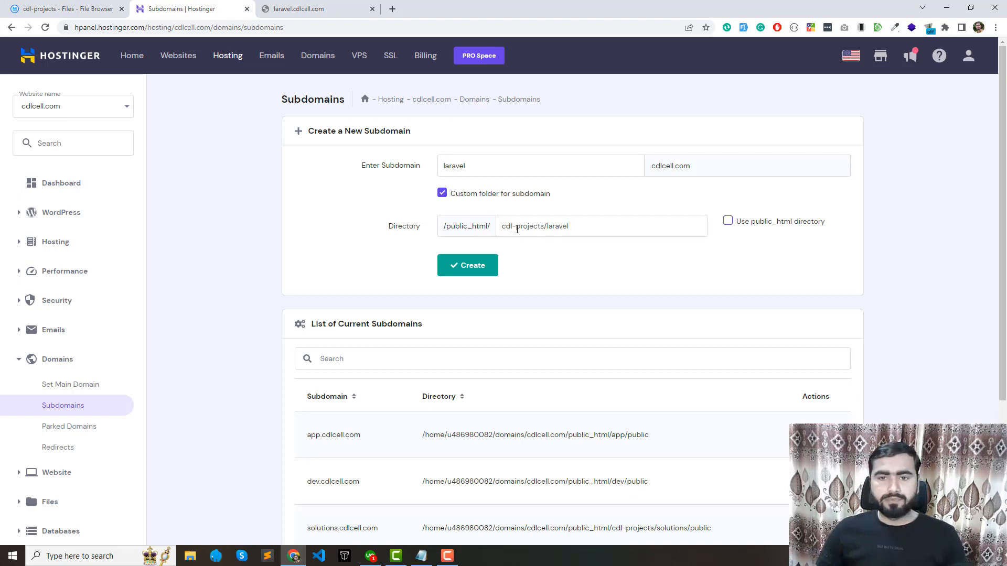
{"action": "left_click", "coordinate": [469, 269]}
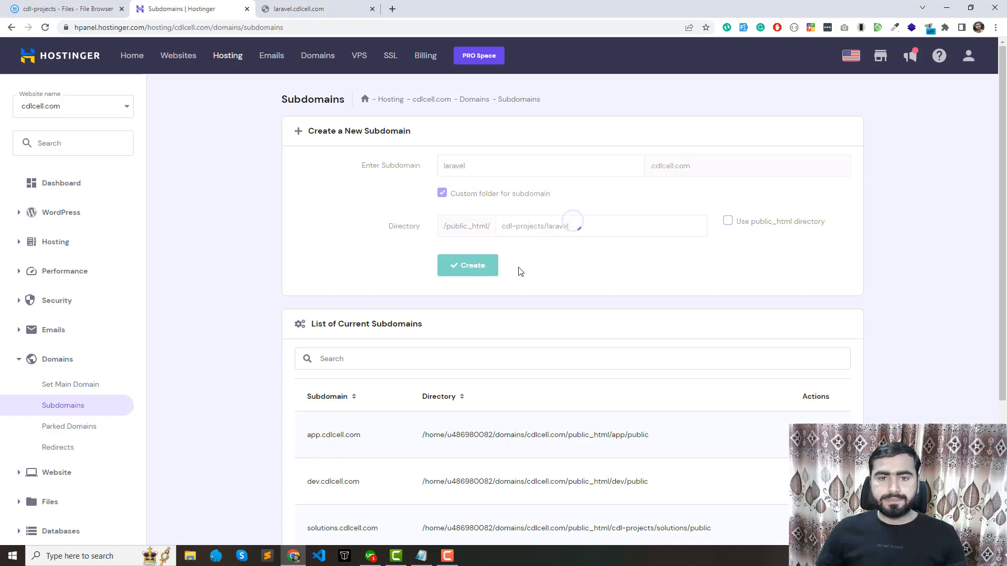
{"action": "scroll", "coordinate": [531, 271], "scroll_direction": "down", "scroll_amount": 1}
{"action": "scroll", "coordinate": [529, 272], "scroll_direction": "down", "scroll_amount": 2}
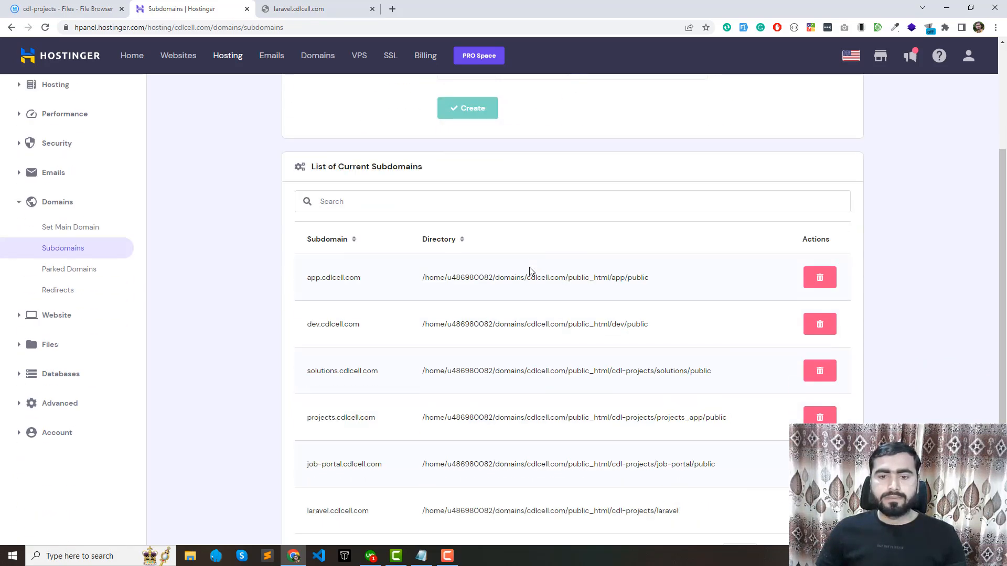
{"action": "scroll", "coordinate": [527, 271], "scroll_direction": "down", "scroll_amount": 1}
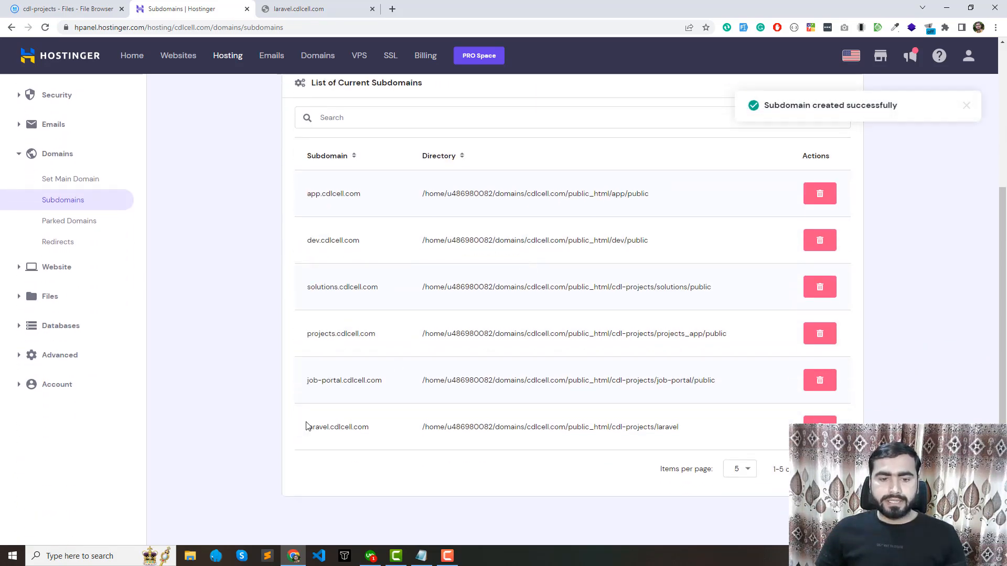
{"action": "left_click_drag", "start_coordinate": [307, 427], "coordinate": [685, 429]}
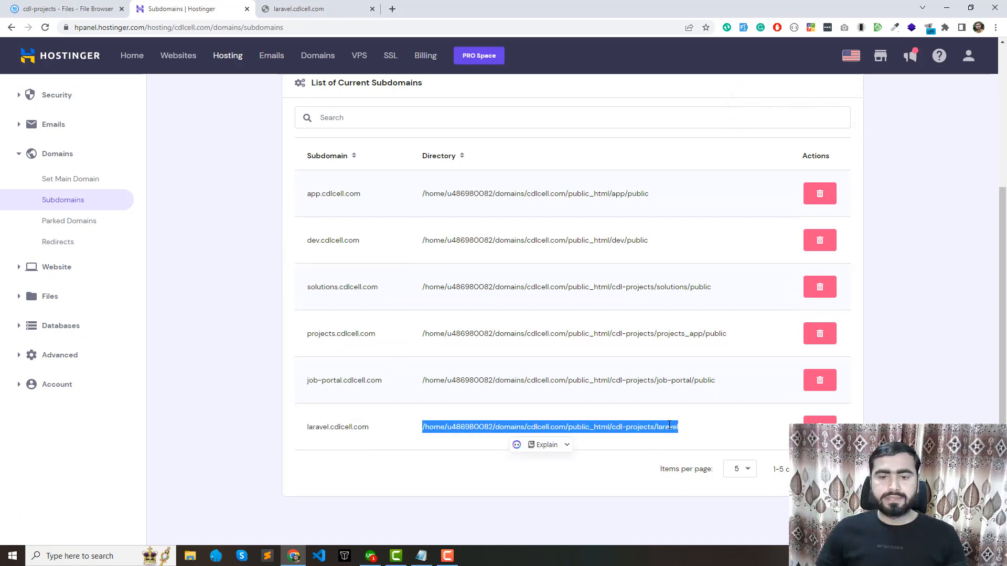
{"action": "left_click", "coordinate": [647, 428]}
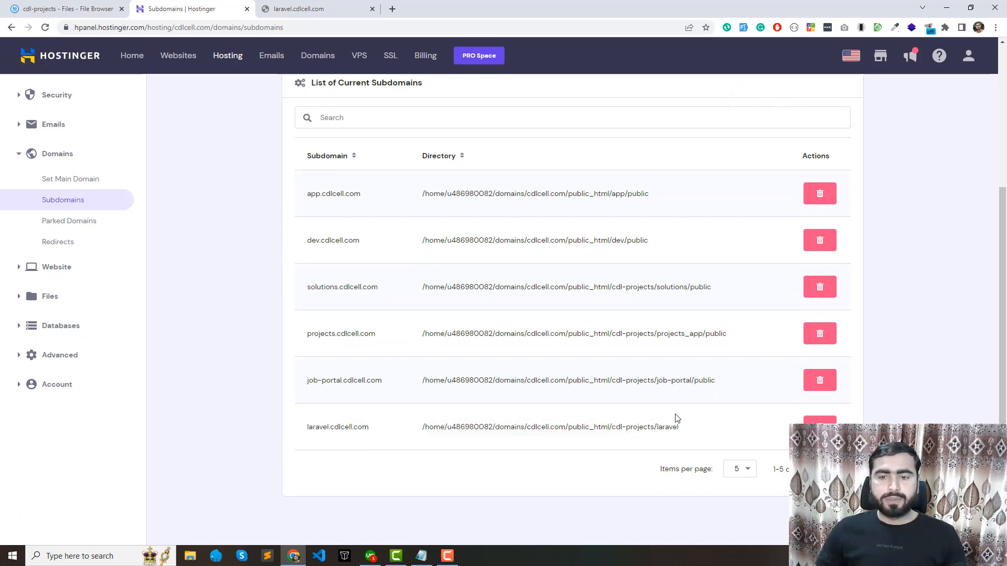
Return to the open laravel.cdlcell.com page and reload it several times to test the new subdomain.
{"action": "left_click", "coordinate": [307, 15]}
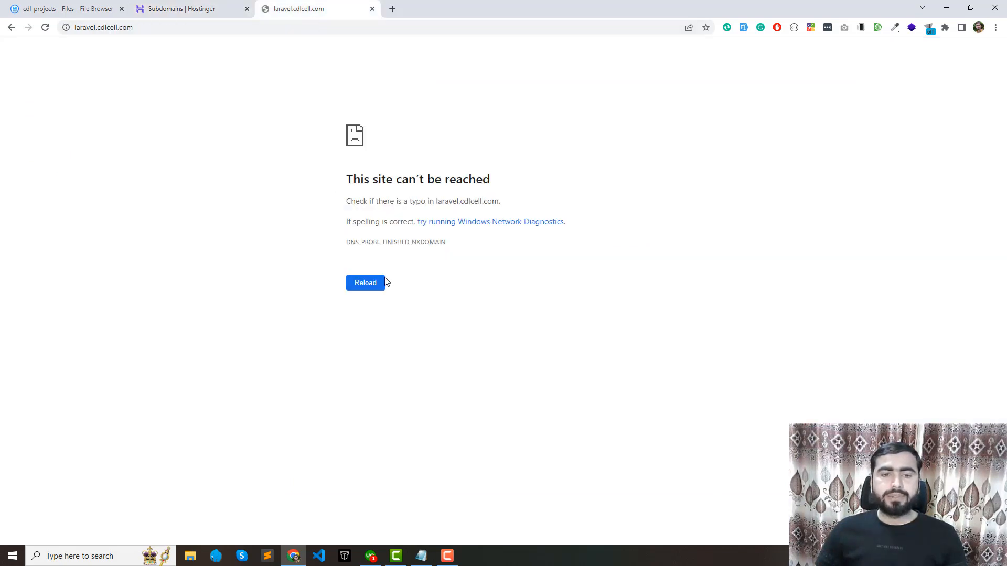
{"action": "left_click", "coordinate": [359, 286]}
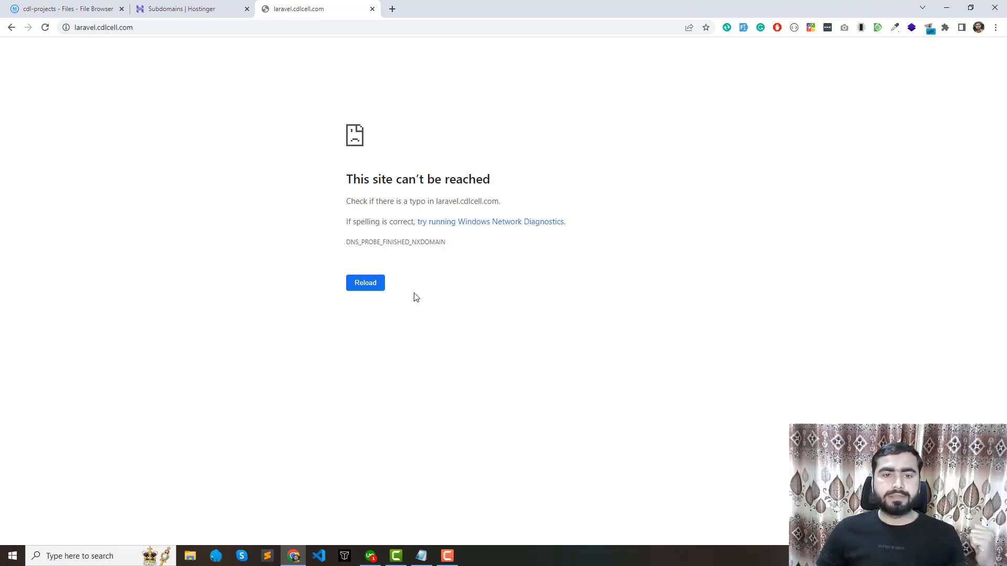
{"action": "left_click", "coordinate": [370, 290]}
{"action": "left_click", "coordinate": [371, 287]}
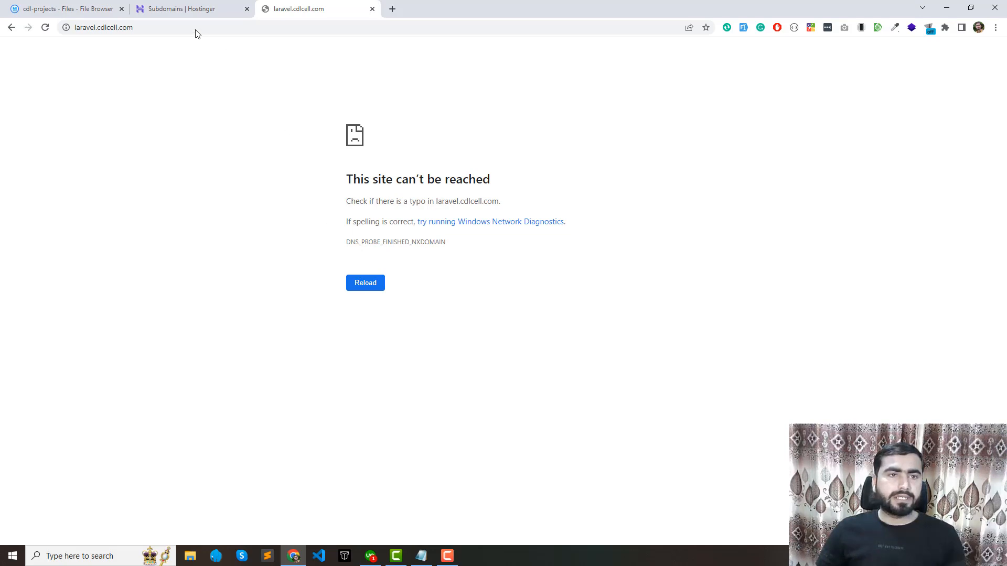
Copy the laravel.cdlcell.com address from the subdomain list and paste it as the address of the test page.
{"action": "left_click", "coordinate": [197, 9]}
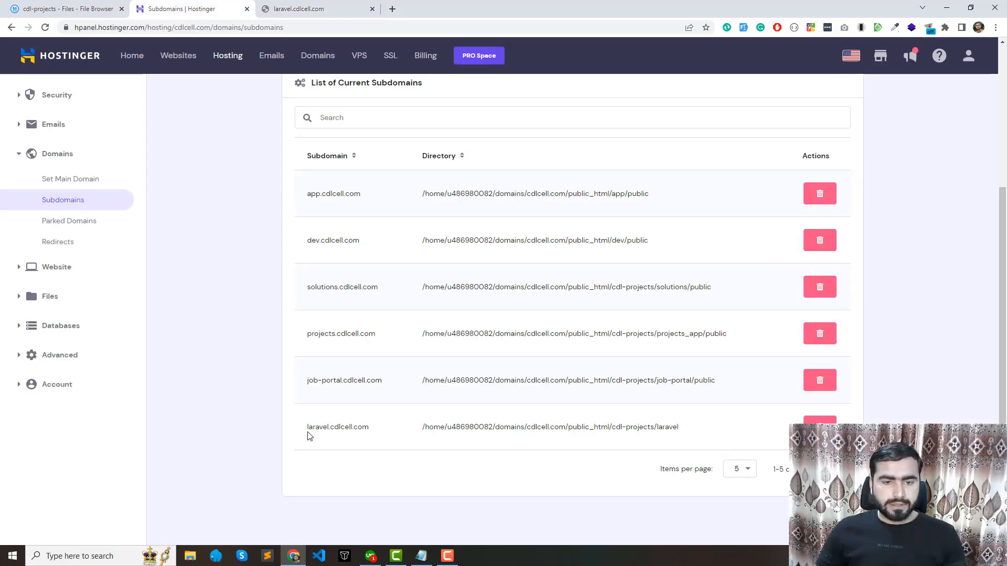
{"action": "left_click_drag", "start_coordinate": [307, 429], "coordinate": [388, 428]}
{"action": "key", "text": "ctrl+c"}
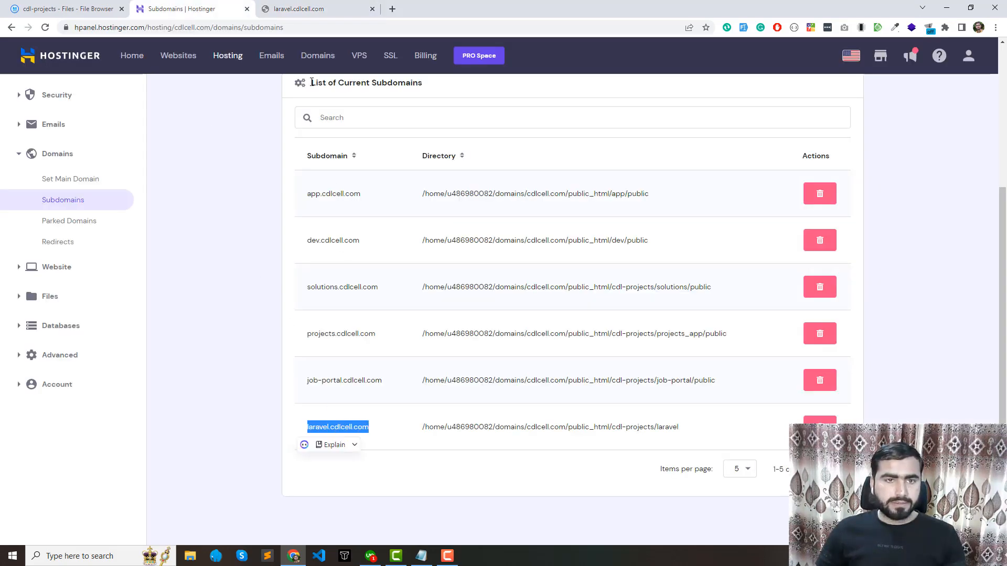
{"action": "left_click", "coordinate": [303, 10]}
{"action": "left_click", "coordinate": [256, 27]}
{"action": "key", "text": "ctrl+v"}
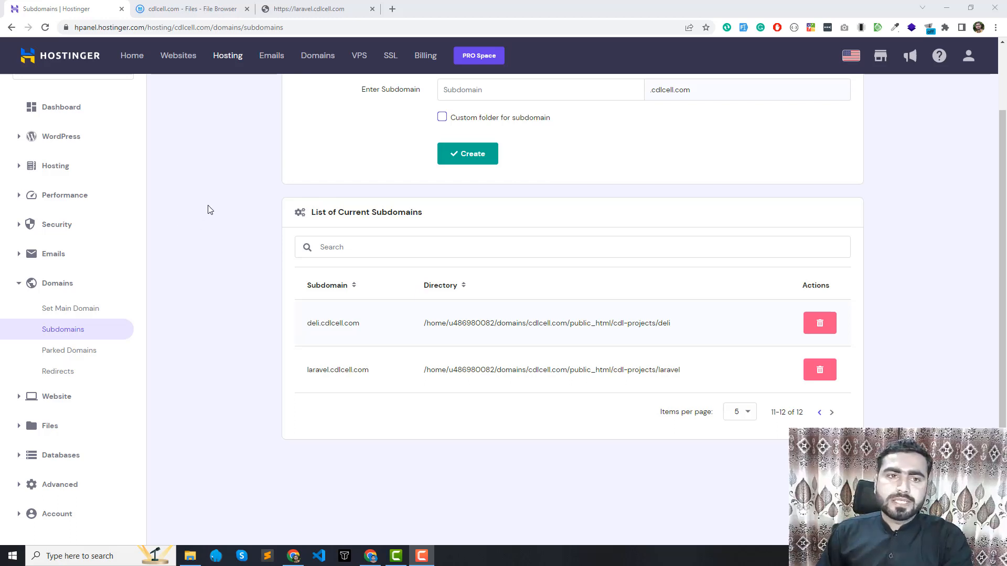
Load laravel.cdlcell.com again in its browser tab to check the page it serves.
{"action": "left_click", "coordinate": [286, 11]}
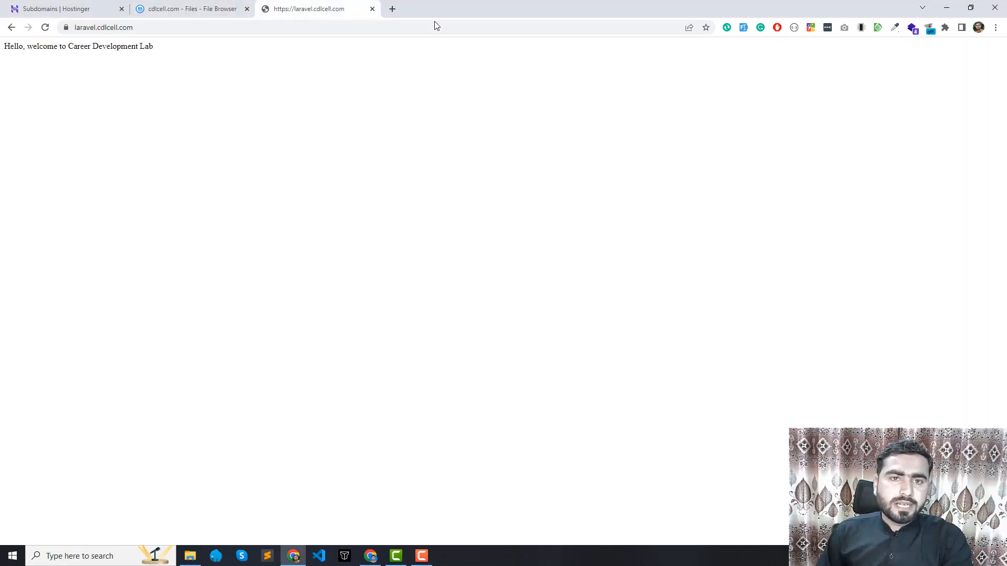
{"action": "left_click", "coordinate": [446, 25]}
{"action": "key", "text": "Return"}
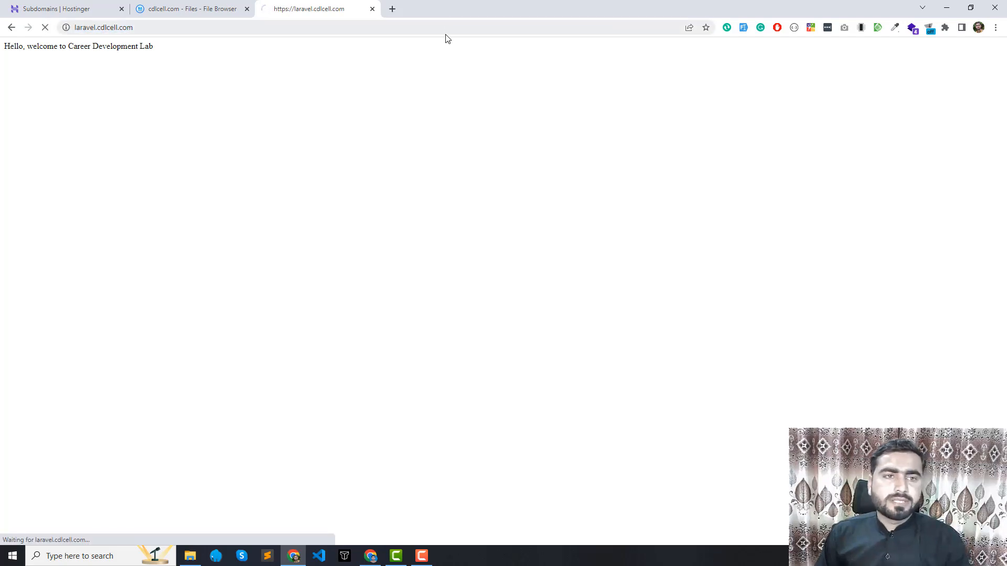
Inspect the laravel.cdlcell.com page's network activity in the developer tools, close the tools and reload the page.
{"action": "left_click_drag", "start_coordinate": [126, 62], "coordinate": [280, 61]}
{"action": "left_click", "coordinate": [280, 61]}
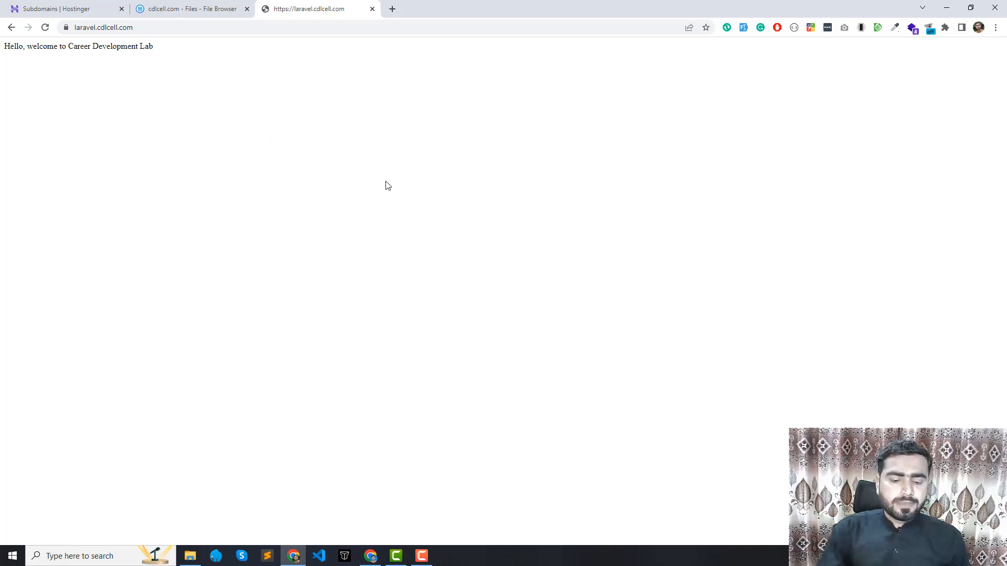
{"action": "key", "text": "F12"}
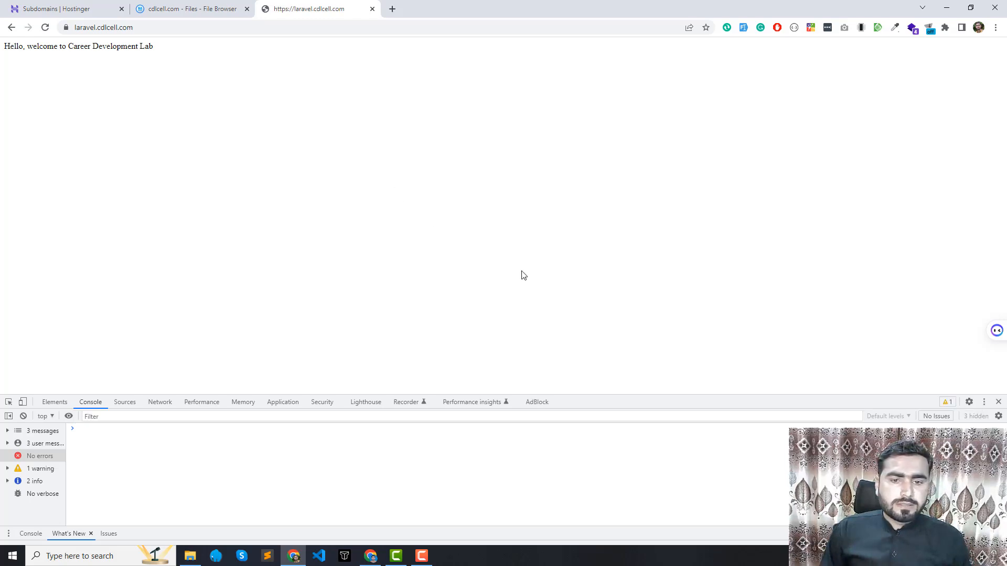
{"action": "left_click_drag", "start_coordinate": [782, 401], "coordinate": [771, 330]}
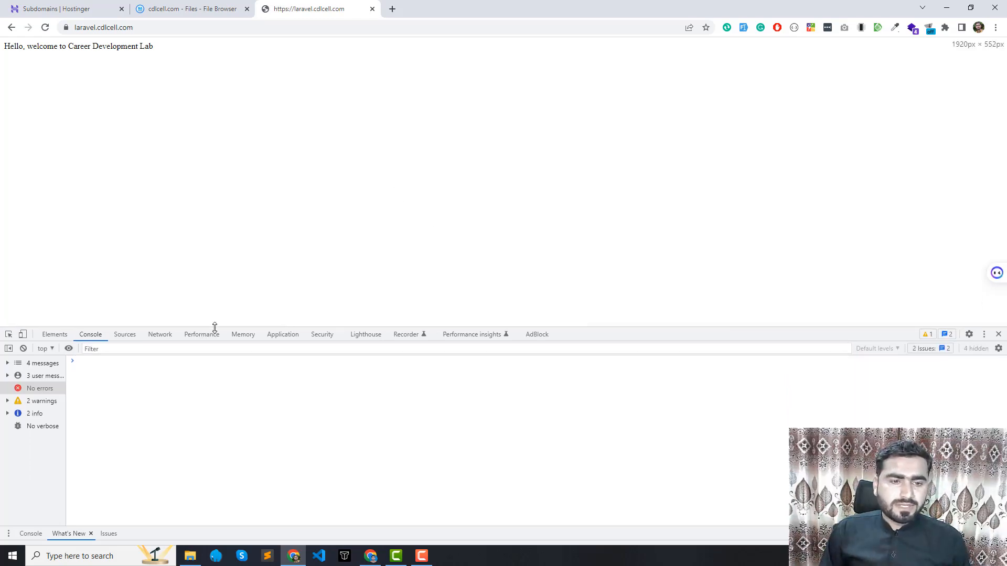
{"action": "left_click", "coordinate": [170, 336]}
{"action": "left_click_drag", "start_coordinate": [701, 335], "coordinate": [665, 297]}
{"action": "key", "text": "F12"}
{"action": "key", "text": "ctrl+r"}
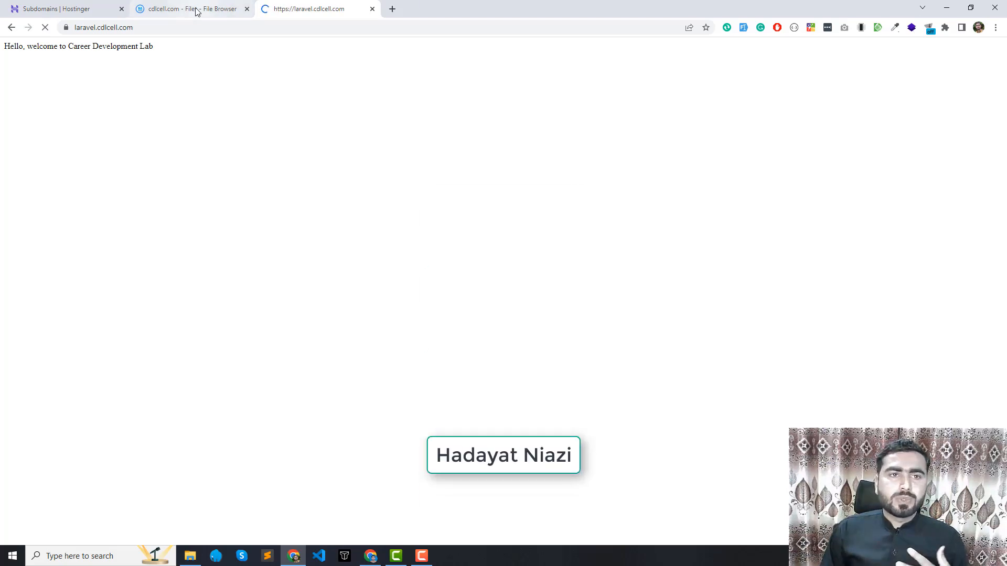
Open the public_html/cdl-projects/laravel folder in the Hostinger File Browser.
{"action": "left_click", "coordinate": [196, 11]}
{"action": "double_click", "coordinate": [194, 159]}
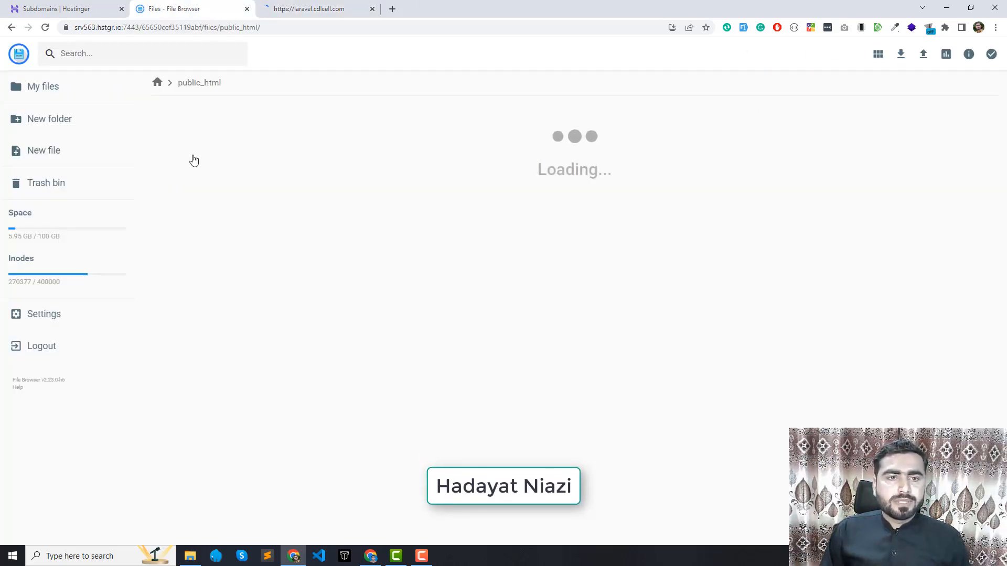
{"action": "left_click", "coordinate": [174, 158]}
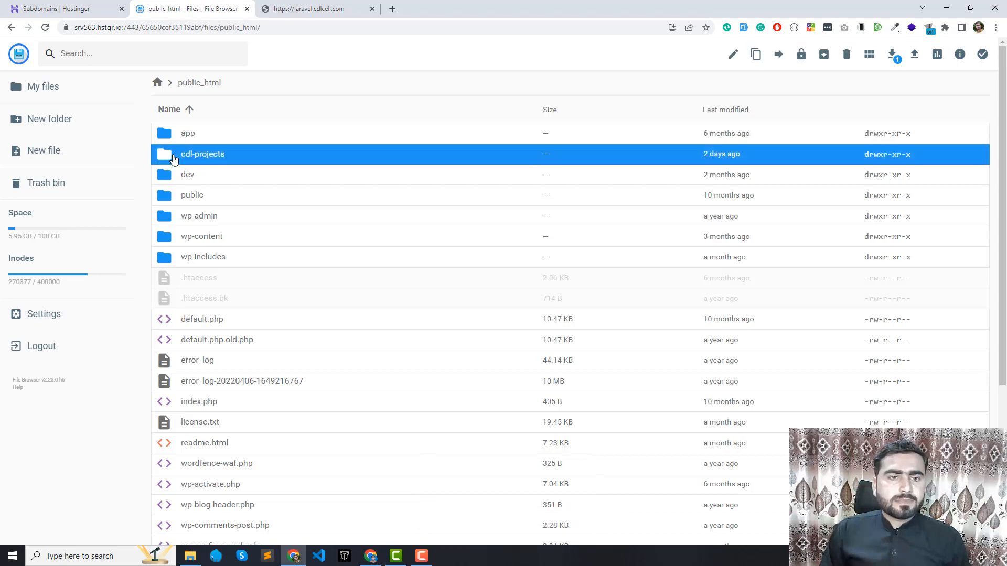
{"action": "double_click", "coordinate": [173, 159]}
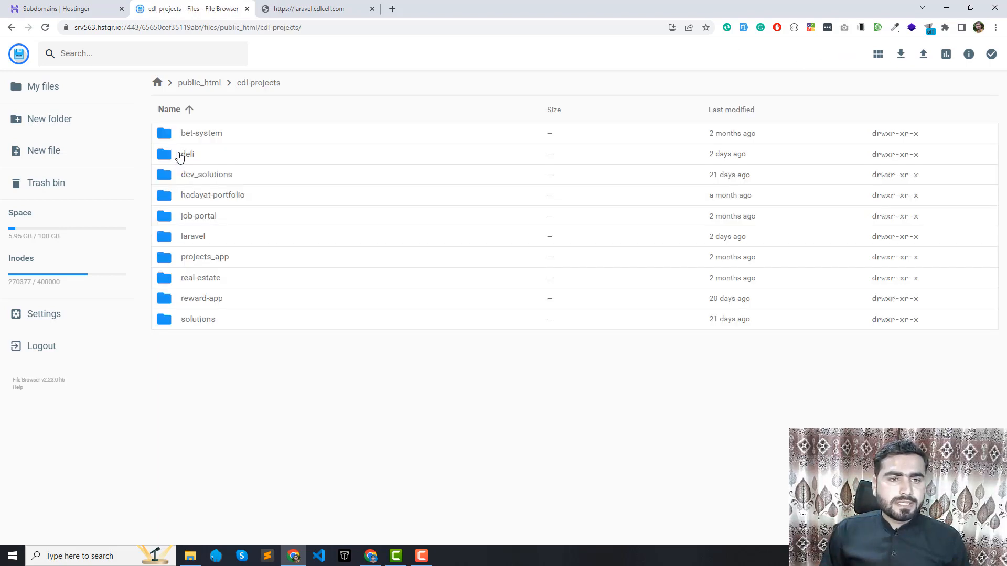
{"action": "double_click", "coordinate": [183, 240]}
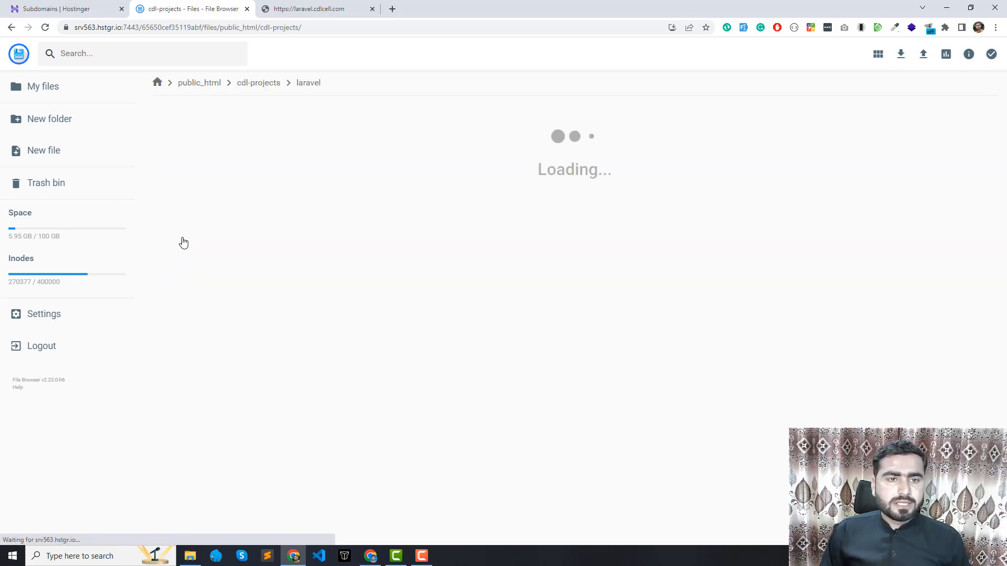
Delete index.html from the laravel folder immediately, skipping the trash bin, and reload laravel.cdlcell.com to check the result.
{"action": "left_click", "coordinate": [192, 157]}
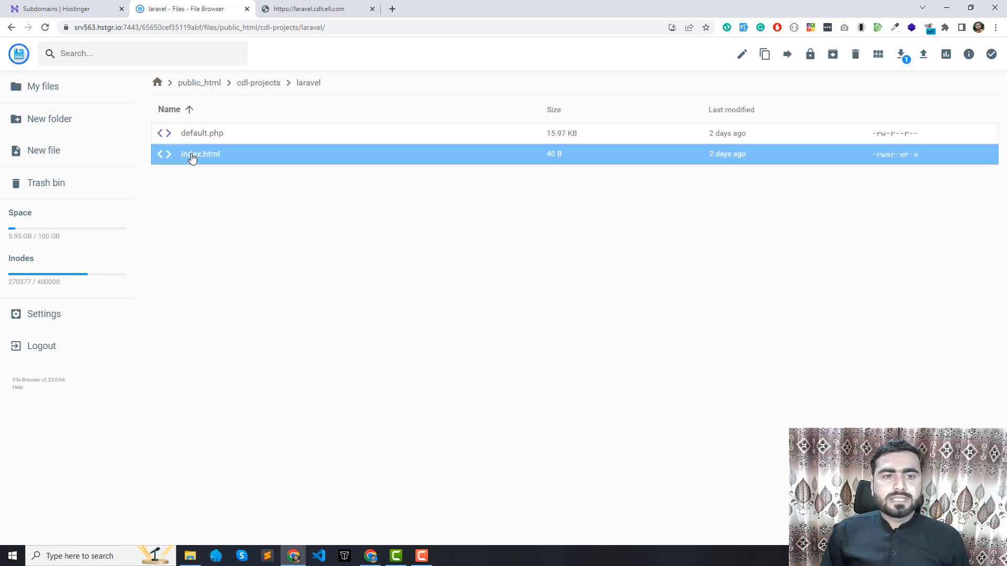
{"action": "key", "text": "Delete"}
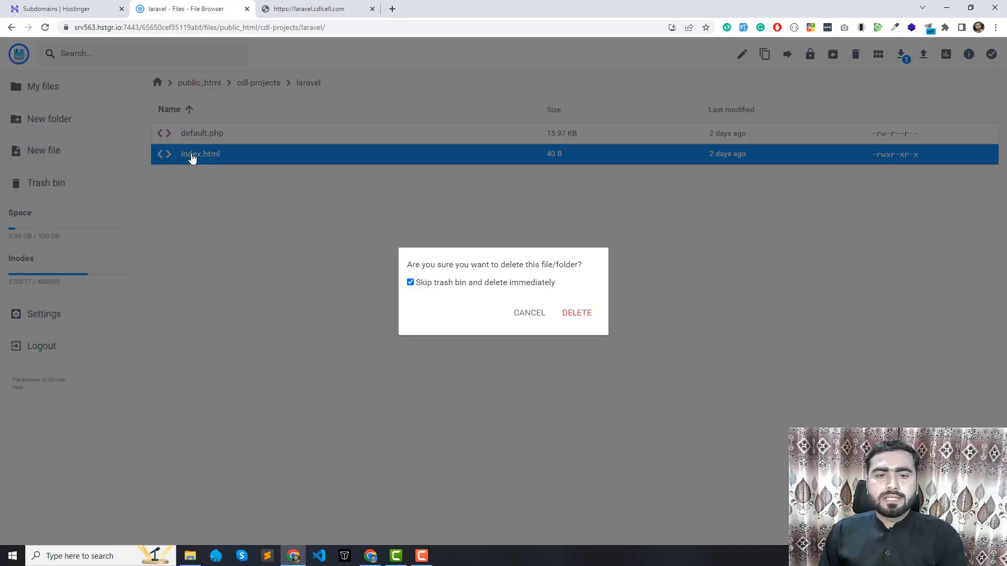
{"action": "left_click", "coordinate": [576, 315]}
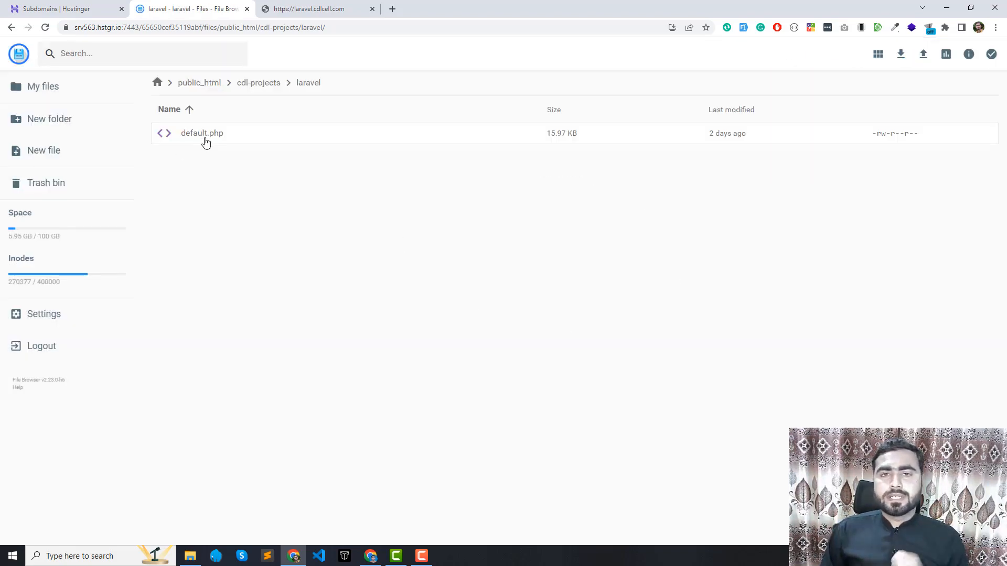
{"action": "left_click", "coordinate": [299, 12]}
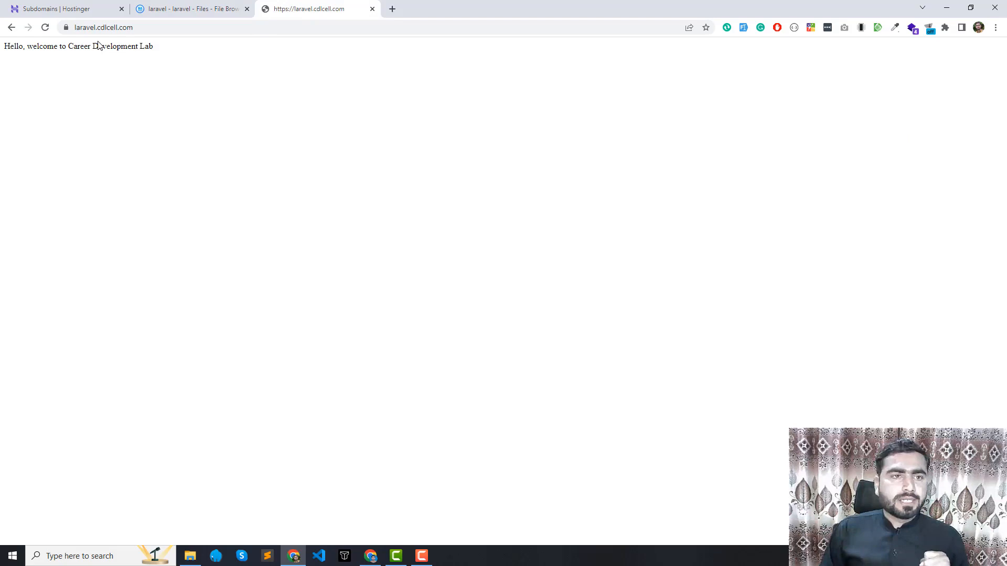
{"action": "left_click", "coordinate": [45, 27]}
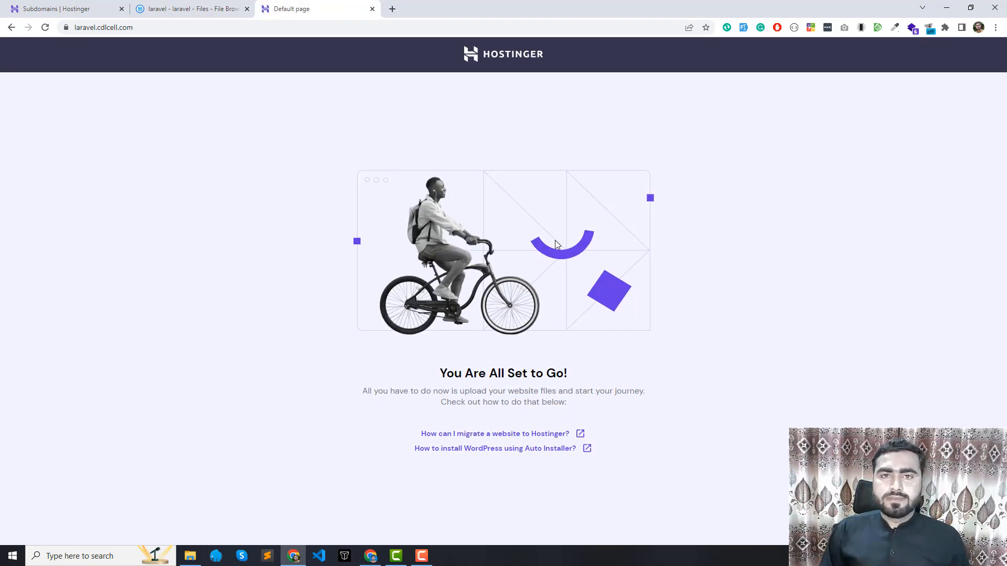
Delete default.php from the laravel folder in the File Browser.
{"action": "left_click", "coordinate": [175, 11]}
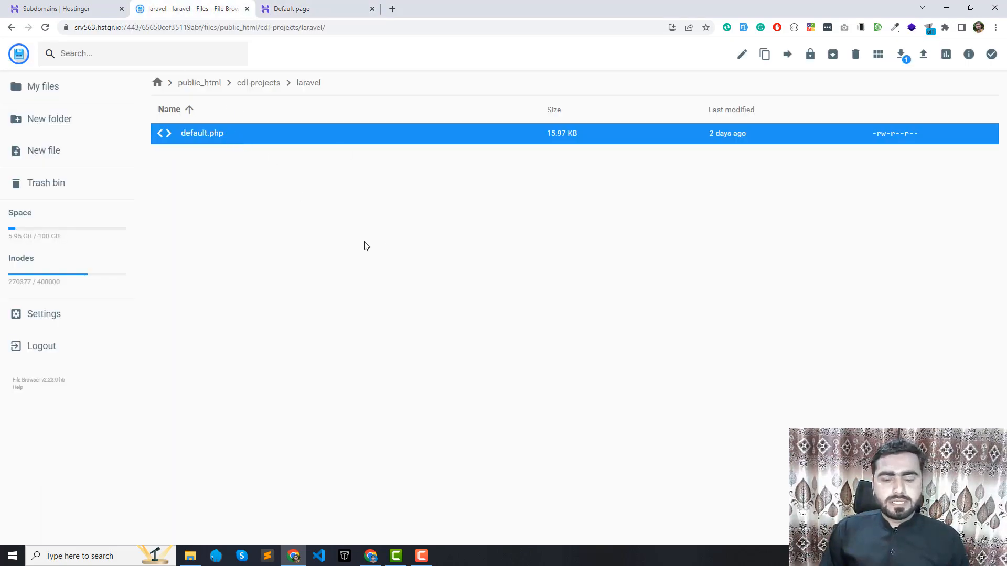
{"action": "key", "text": "Delete"}
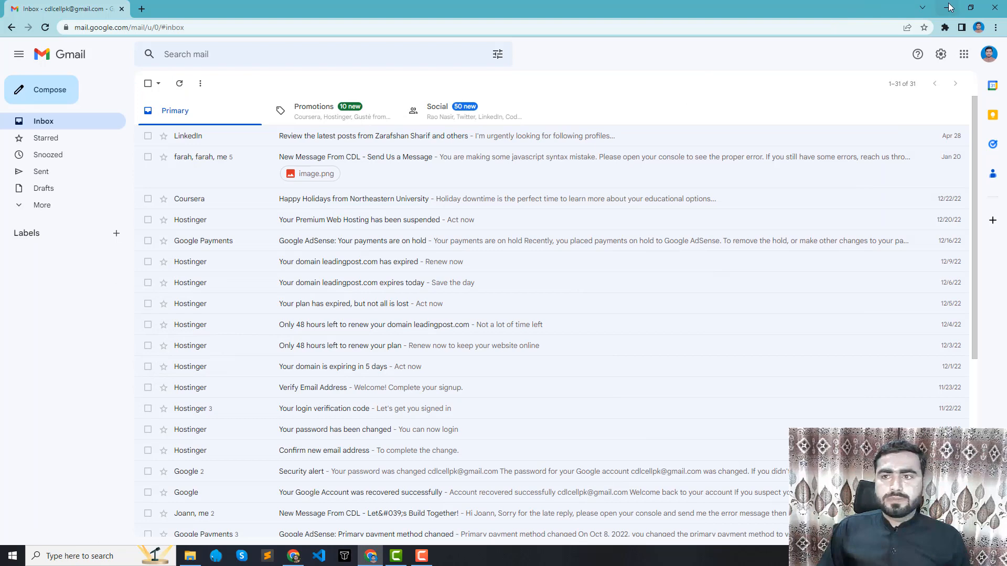
Minimize the Gmail window and create a new folder named demo_app on the desktop.
{"action": "left_click", "coordinate": [947, 7]}
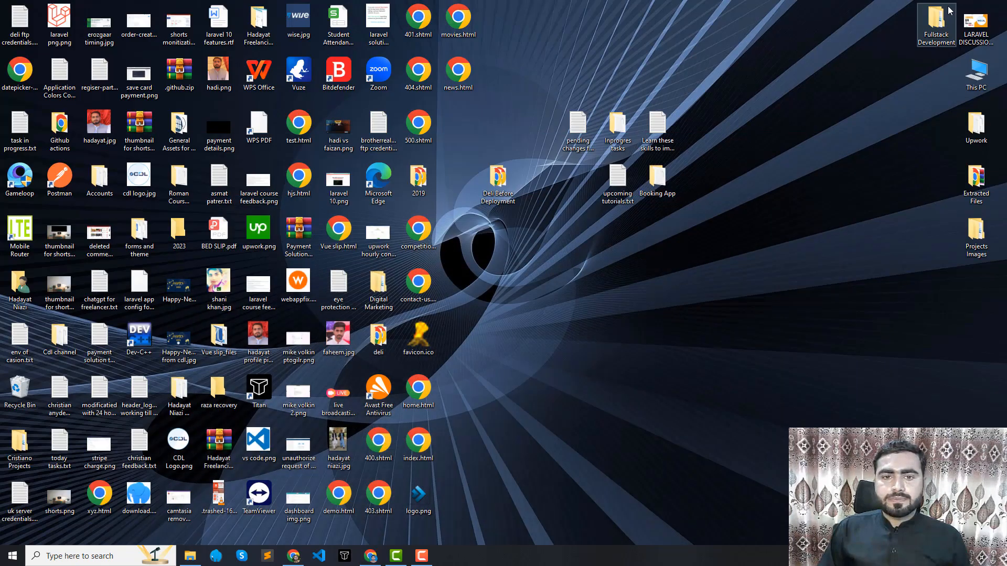
{"action": "right_click", "coordinate": [751, 141]}
{"action": "mouse_move", "coordinate": [834, 276]}
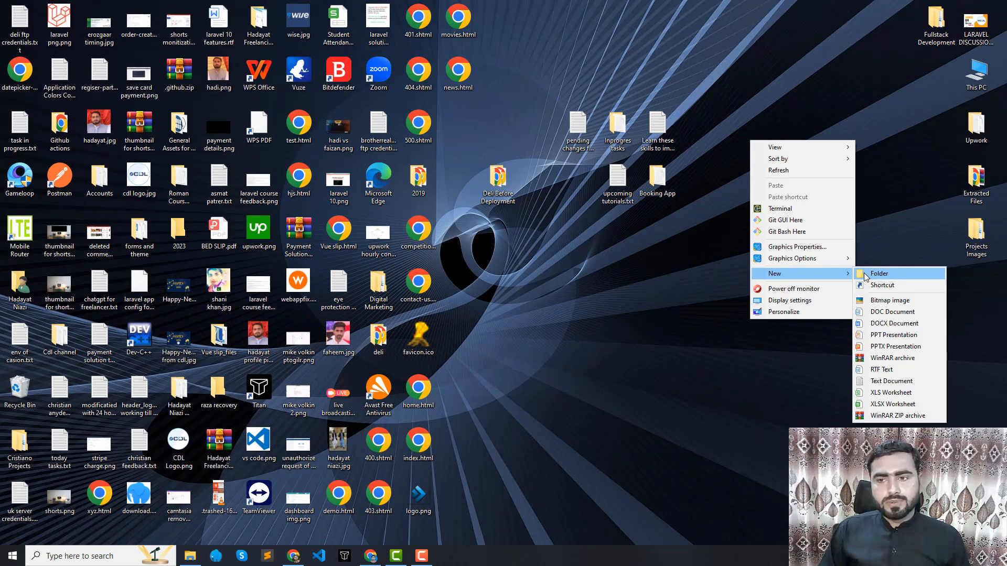
{"action": "left_click", "coordinate": [865, 274]}
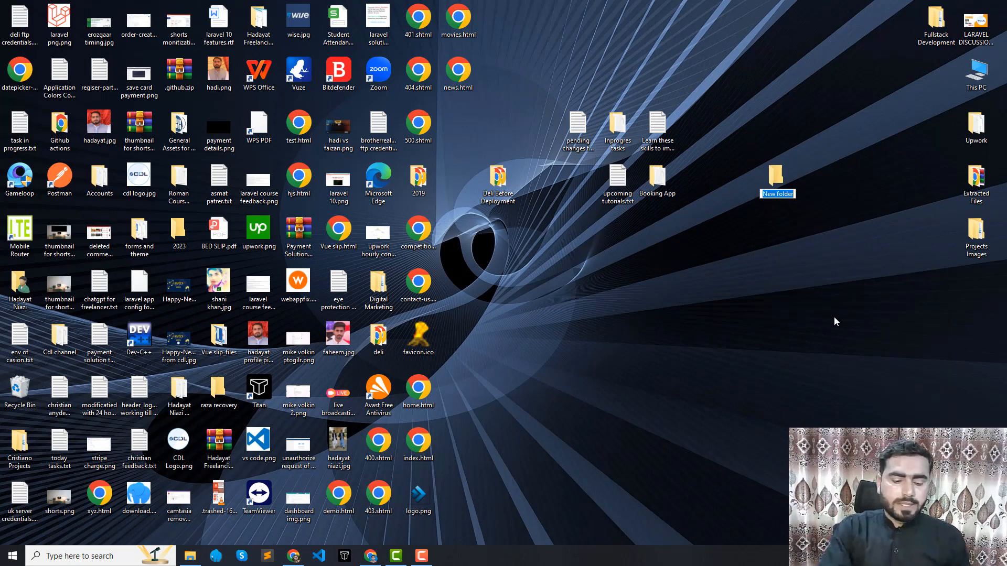
{"action": "type", "text": "dem"}
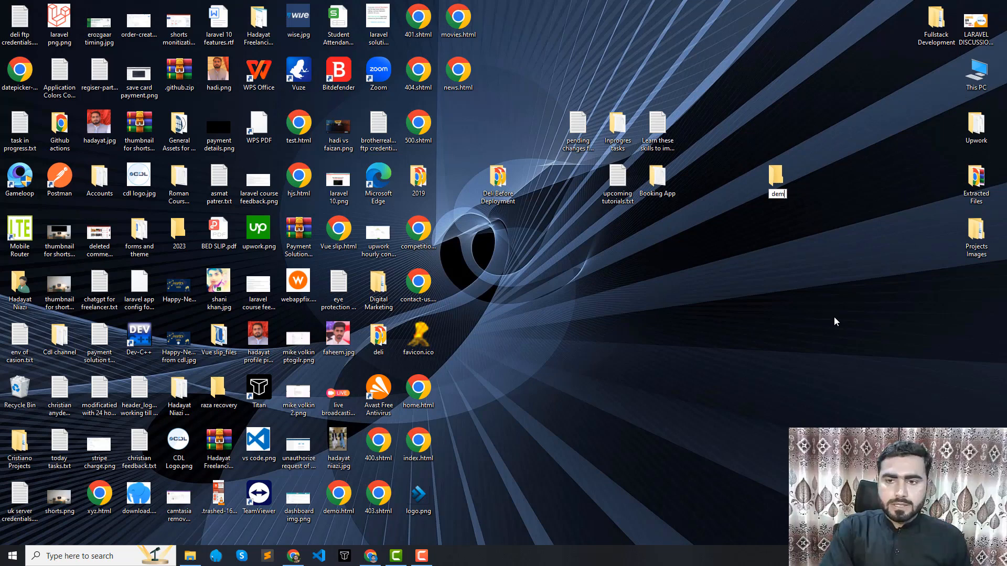
{"action": "type", "text": "o_app"}
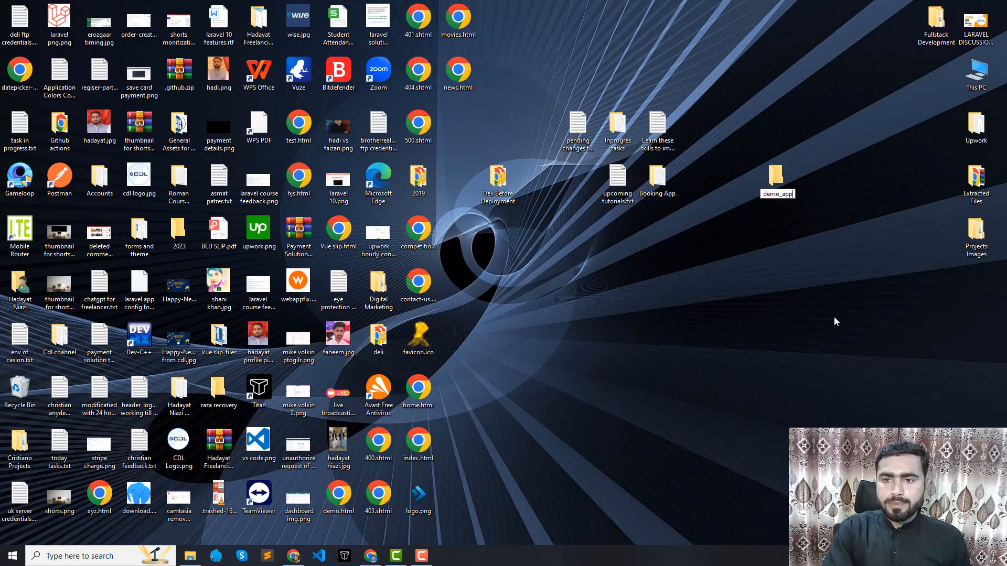
{"action": "key", "text": "Return"}
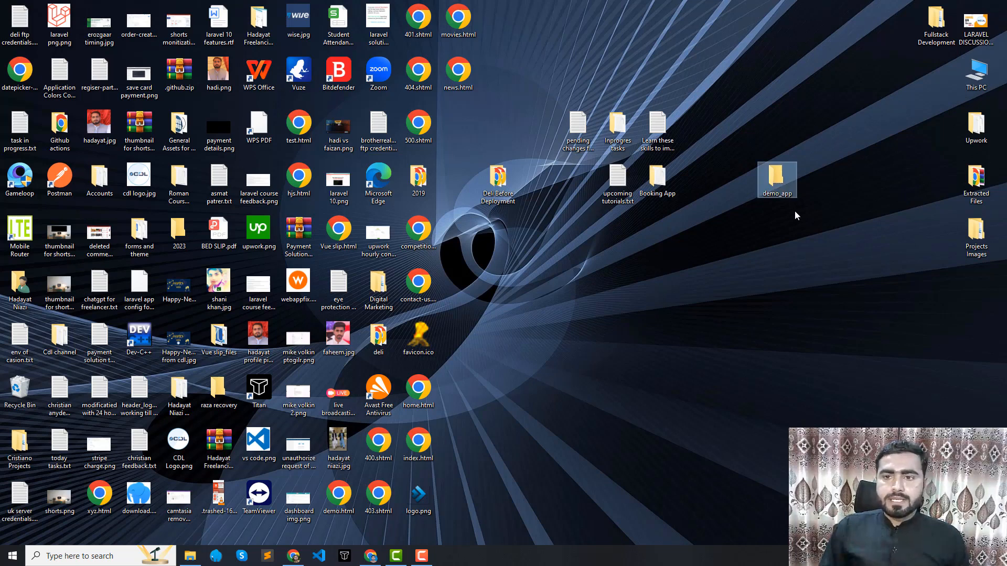
Open the demo_app folder from the desktop and maximize its window.
{"action": "double_click", "coordinate": [776, 177]}
{"action": "right_click", "coordinate": [576, 130]}
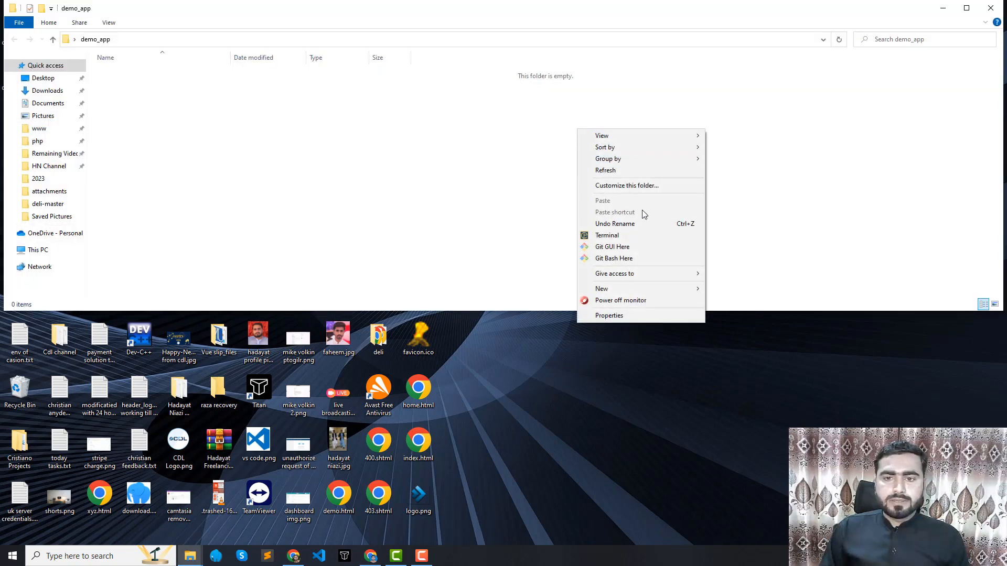
{"action": "mouse_move", "coordinate": [699, 292]}
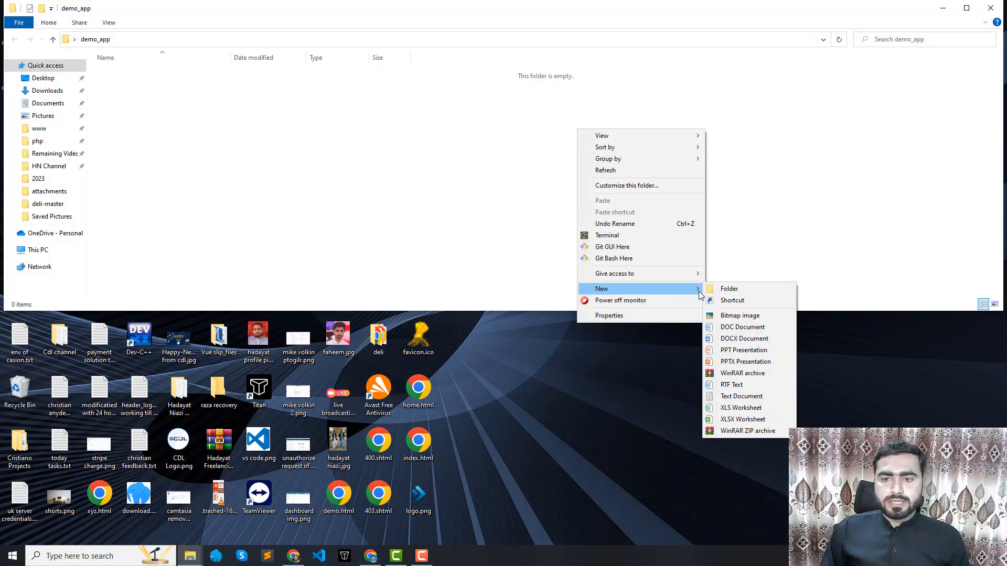
{"action": "left_click", "coordinate": [966, 8]}
Create a new text document in the demo_app folder and name it index.html, accepting the change of extension.
{"action": "right_click", "coordinate": [508, 128]}
{"action": "mouse_move", "coordinate": [621, 288]}
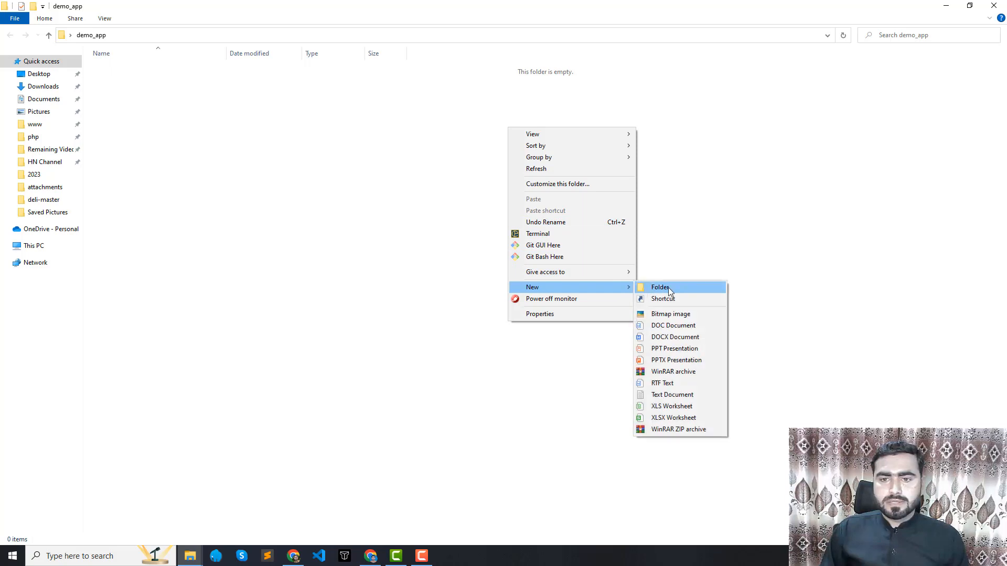
{"action": "left_click", "coordinate": [671, 394]}
{"action": "key", "text": "ctrl+a"}
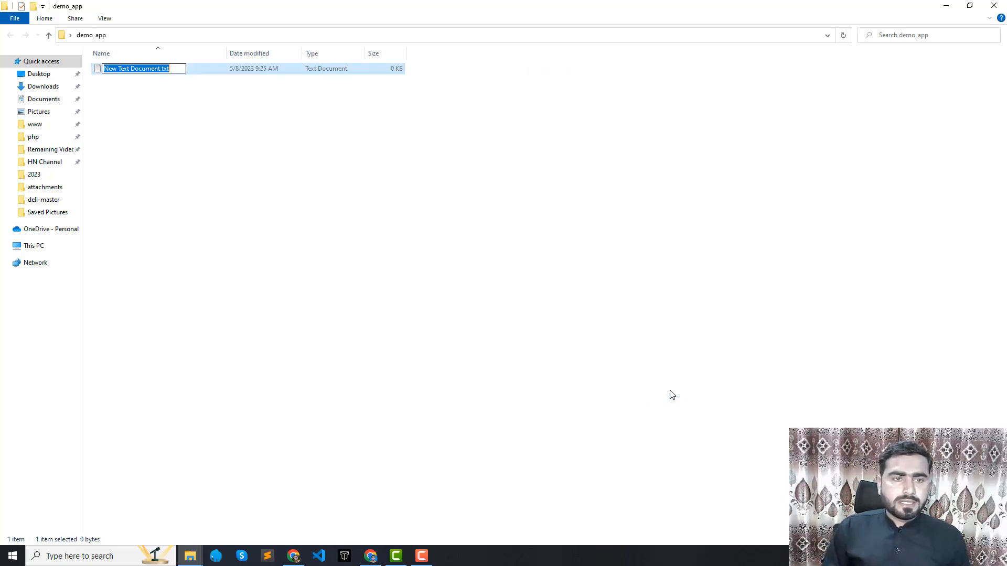
{"action": "type", "text": "index."}
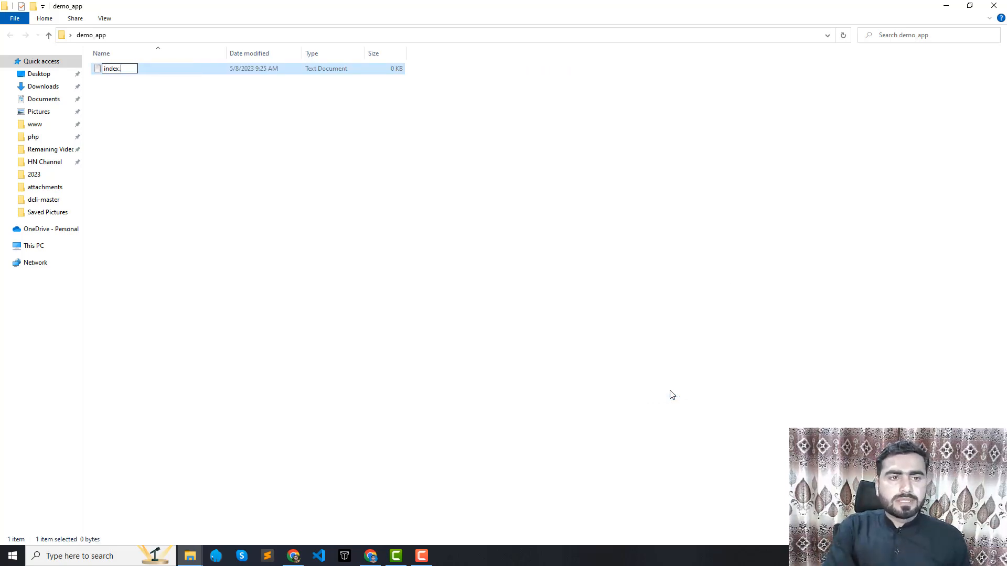
{"action": "type", "text": "h"}
{"action": "key", "text": "BackSpace"}
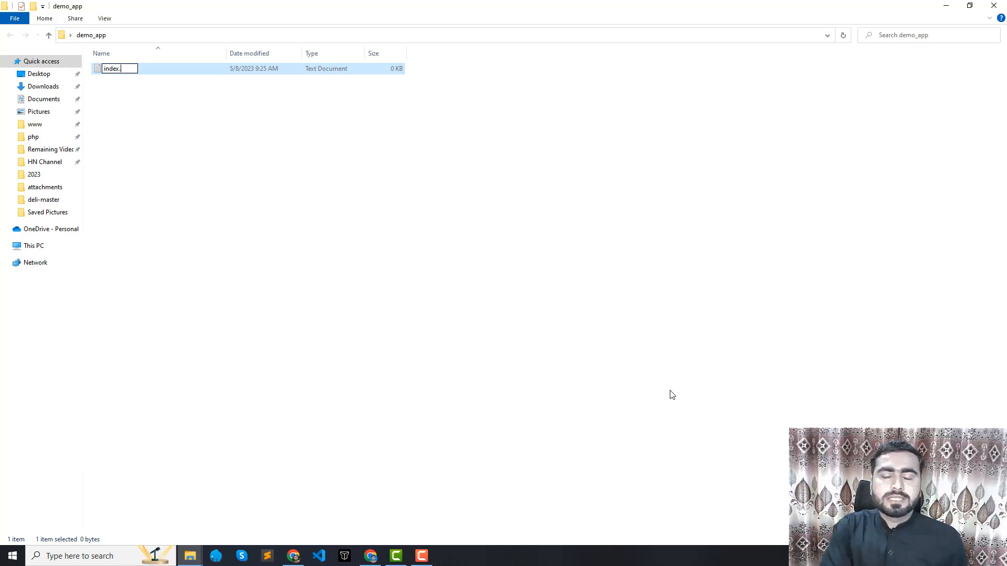
{"action": "type", "text": "html"}
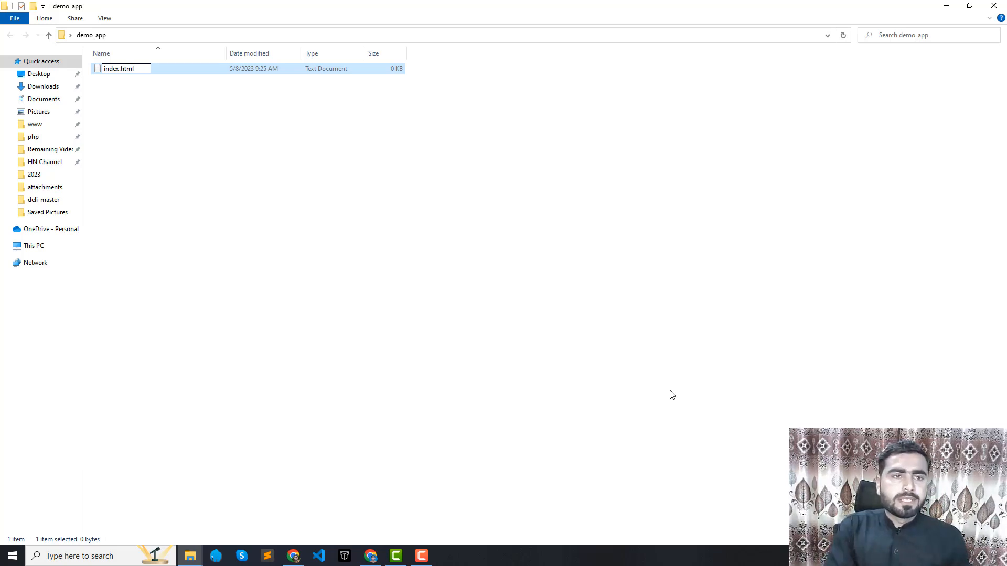
{"action": "key", "text": "Return"}
{"action": "key", "text": "Return"}
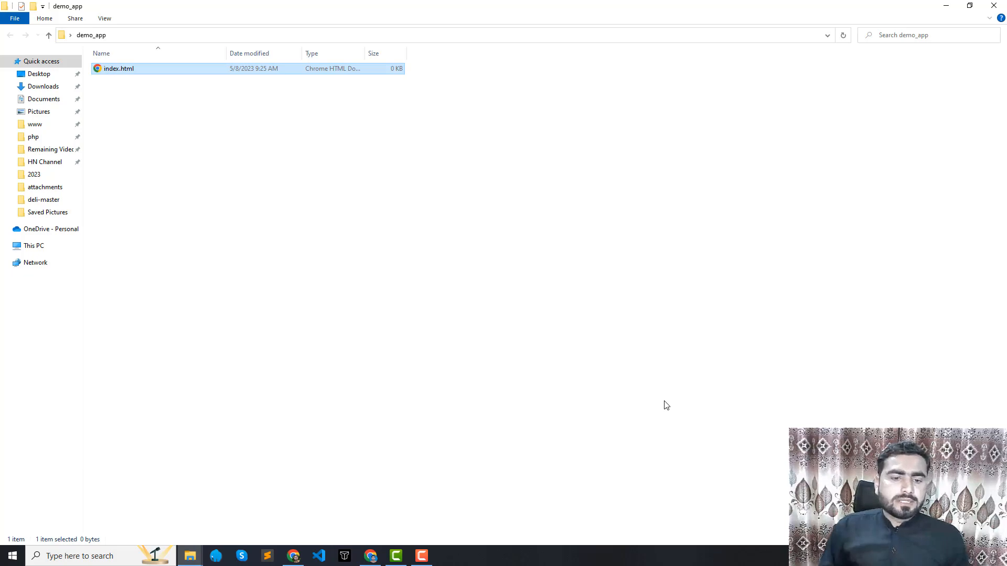
Open index.html from the demo_app folder in Sublime Text and insert the basic HTML page skeleton.
{"action": "left_click", "coordinate": [267, 556]}
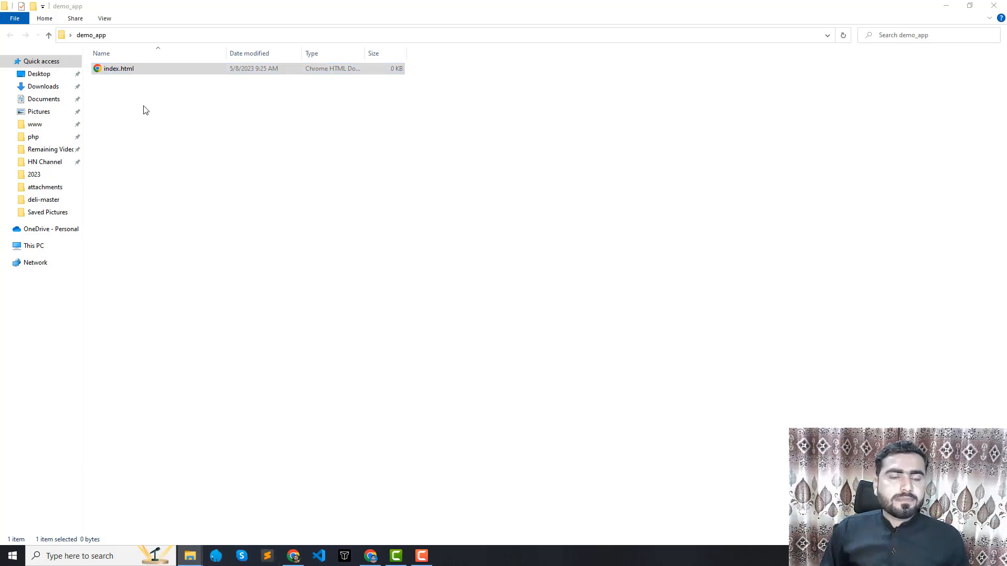
{"action": "key", "text": "alt+Tab"}
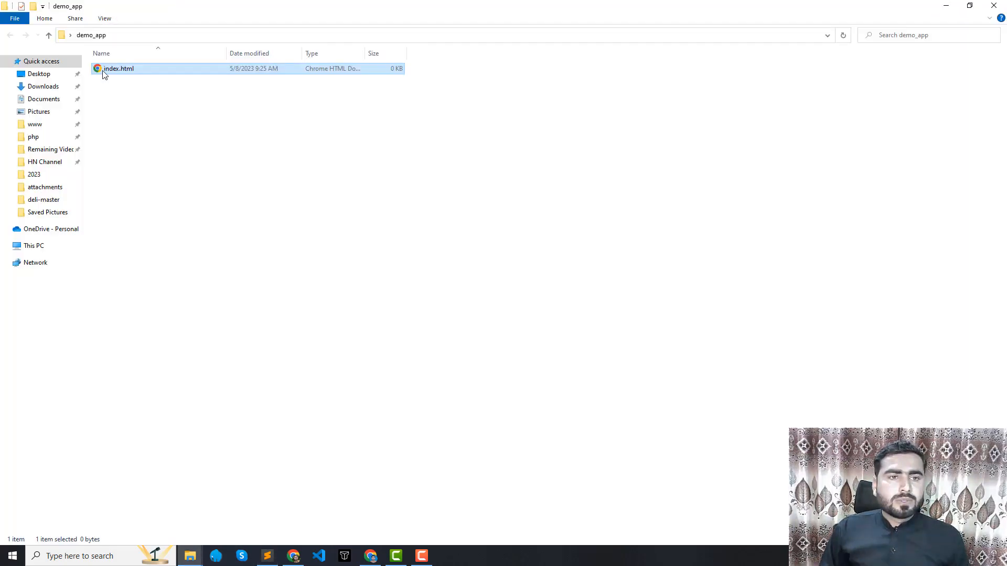
{"action": "left_click_drag", "start_coordinate": [108, 70], "coordinate": [376, 113]}
{"action": "type", "text": "html"}
{"action": "key", "text": "Tab"}
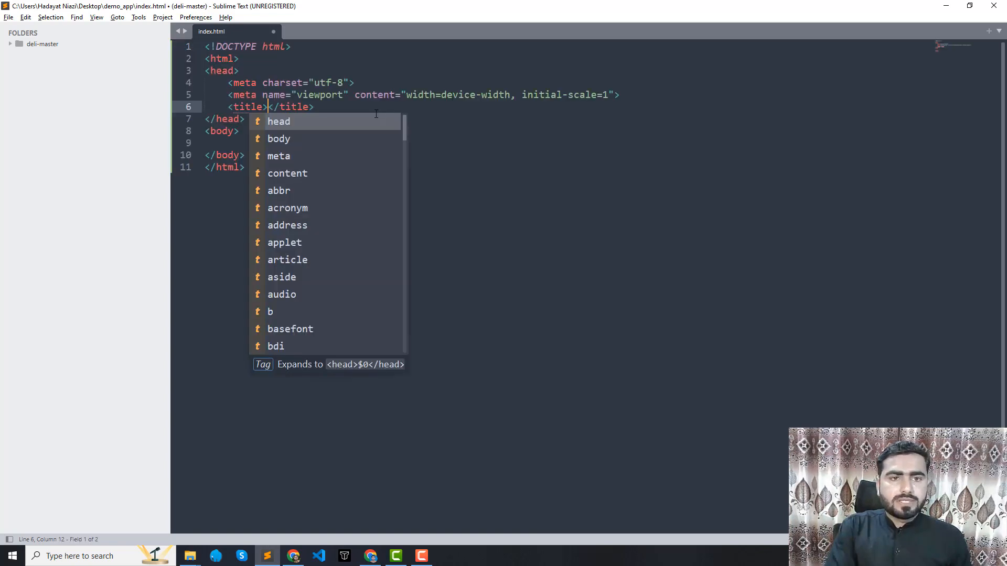
Set the page title of index.html to "Hostinger Deployment".
{"action": "type", "text": "Demo"}
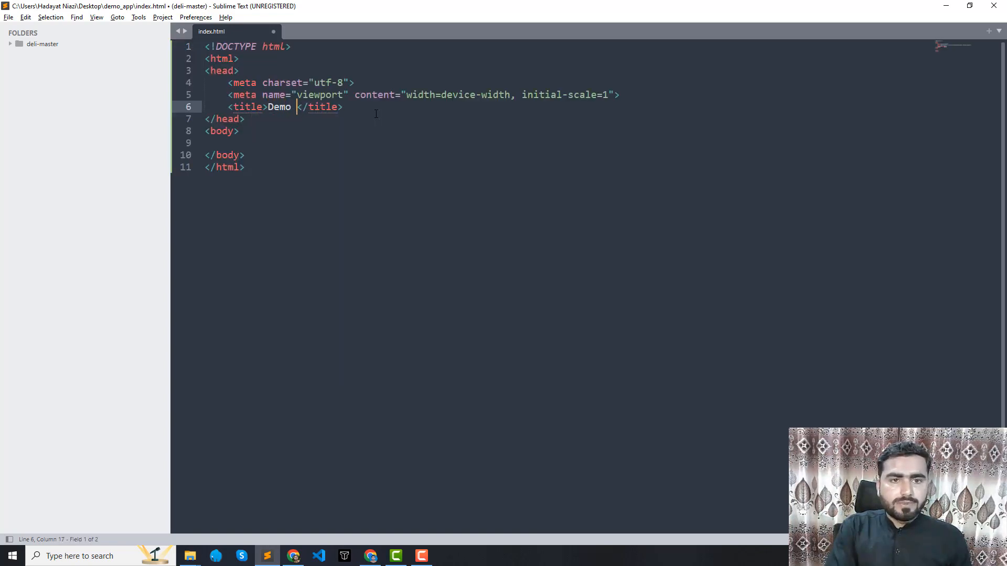
{"action": "key", "text": "BackSpace"}
{"action": "key", "text": "BackSpace"}
{"action": "key", "text": "BackSpace"}
{"action": "key", "text": "BackSpace"}
{"action": "key", "text": "BackSpace"}
{"action": "type", "text": "Hosti"}
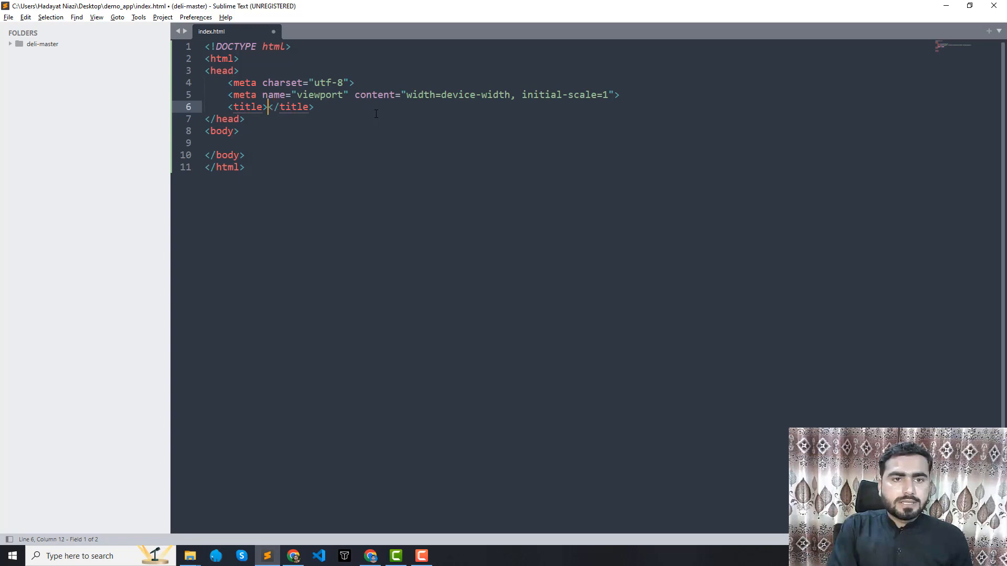
{"action": "type", "text": "nger Dem"}
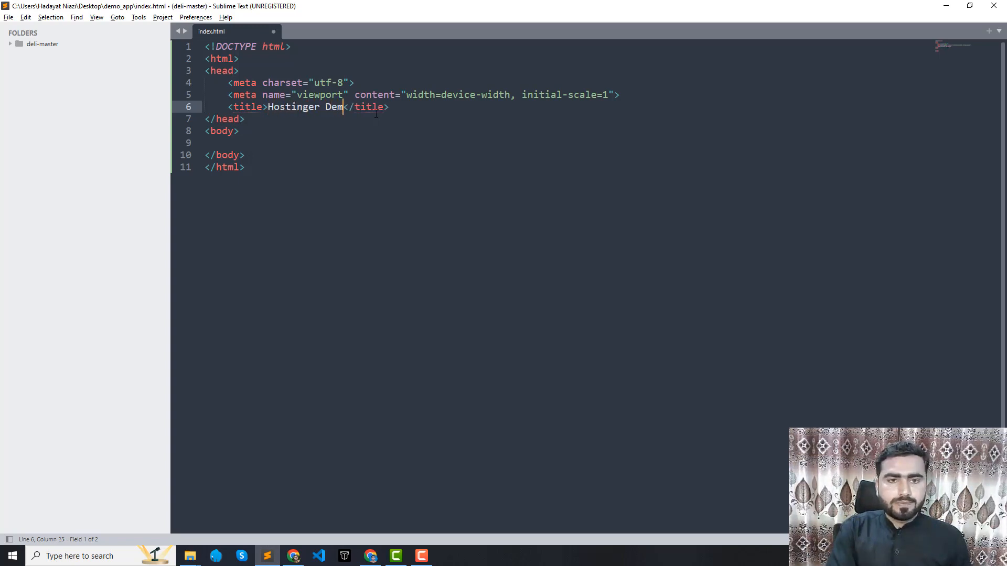
{"action": "key", "text": "BackSpace"}
{"action": "type", "text": "ployment"}
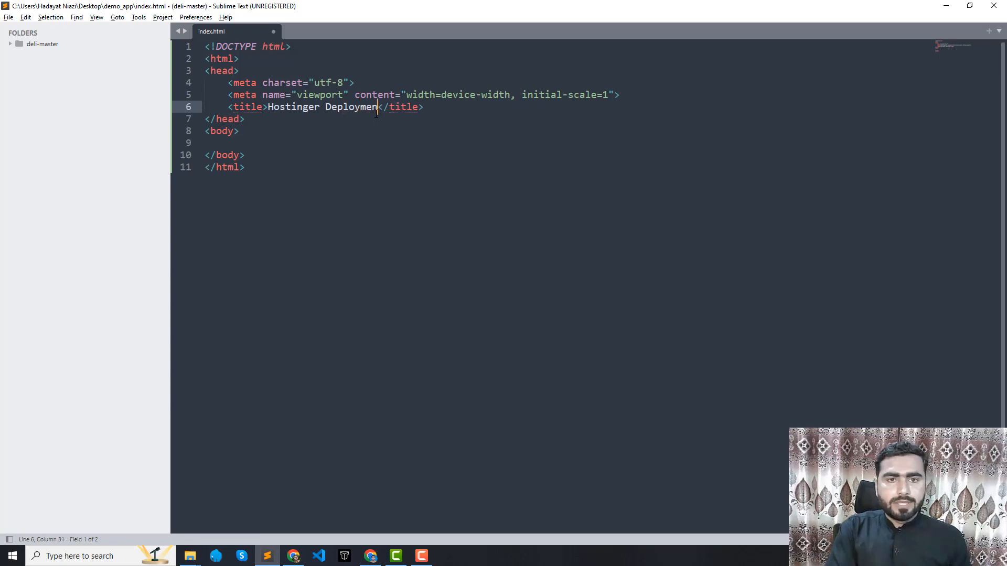
Add blank lines inside the body of index.html and insert an h2 heading reading "Hello Dear, ".
{"action": "left_click", "coordinate": [323, 137]}
{"action": "key", "text": "Return"}
{"action": "key", "text": "Return"}
{"action": "key", "text": "Up"}
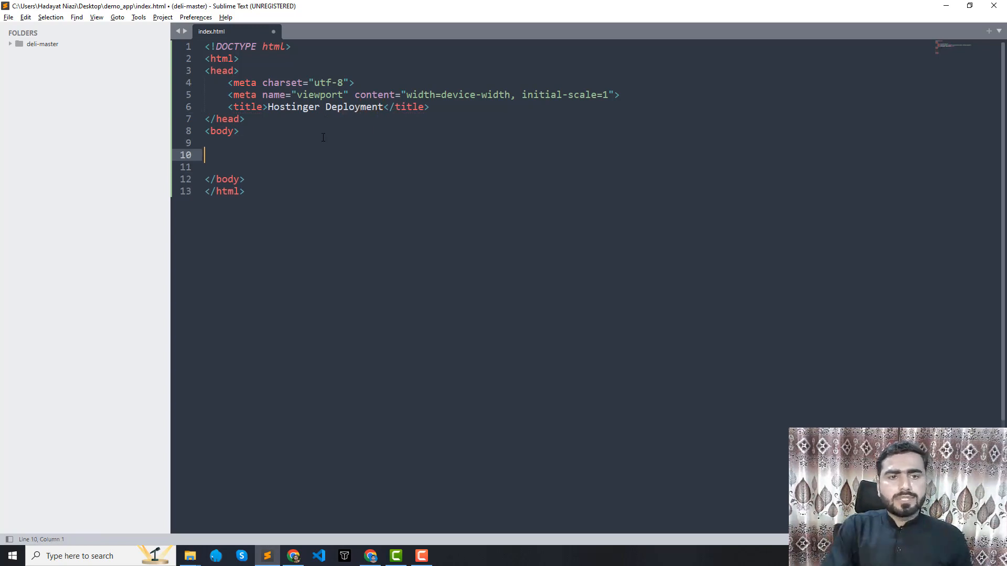
{"action": "key", "text": "Return"}
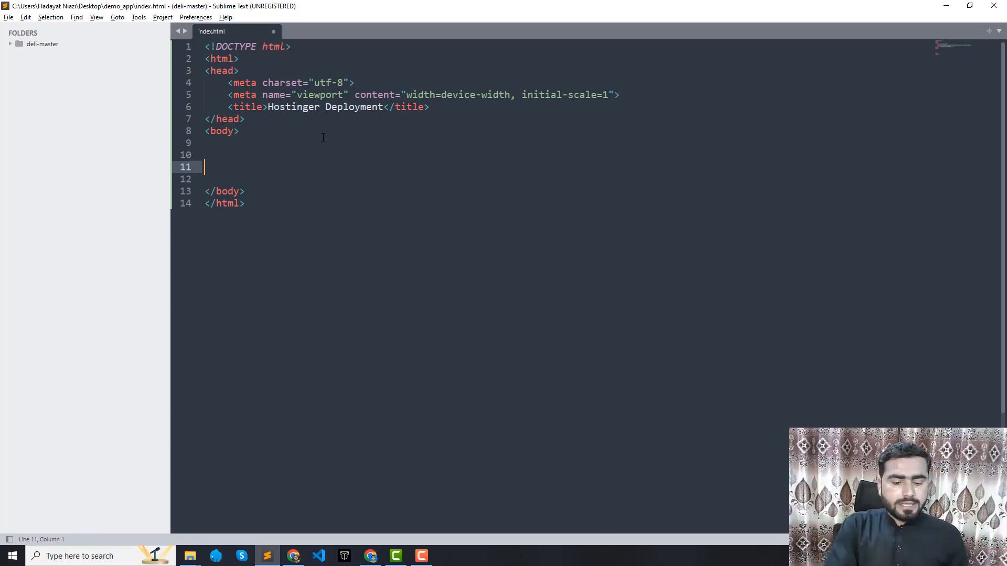
{"action": "type", "text": "h2"}
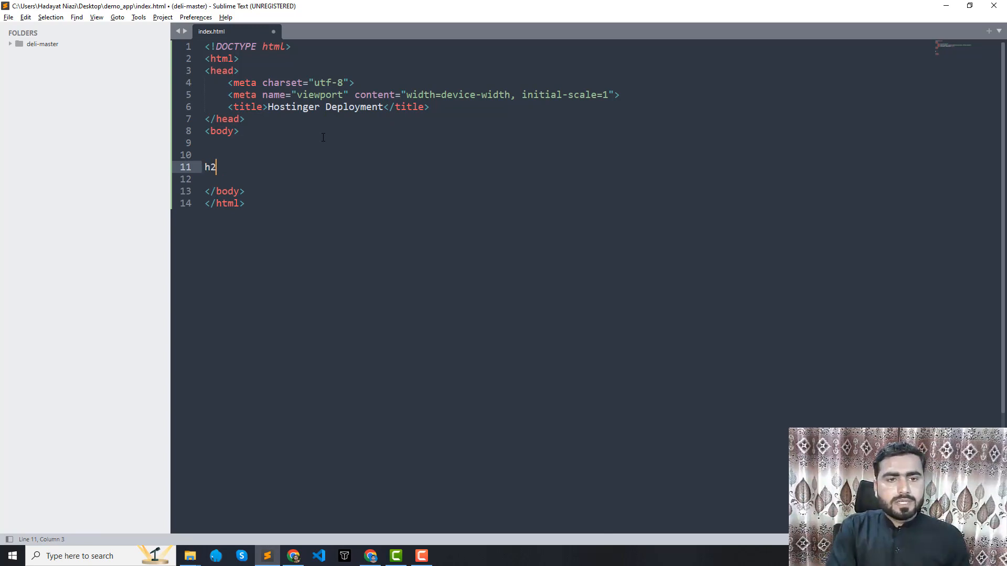
{"action": "key", "text": "Tab"}
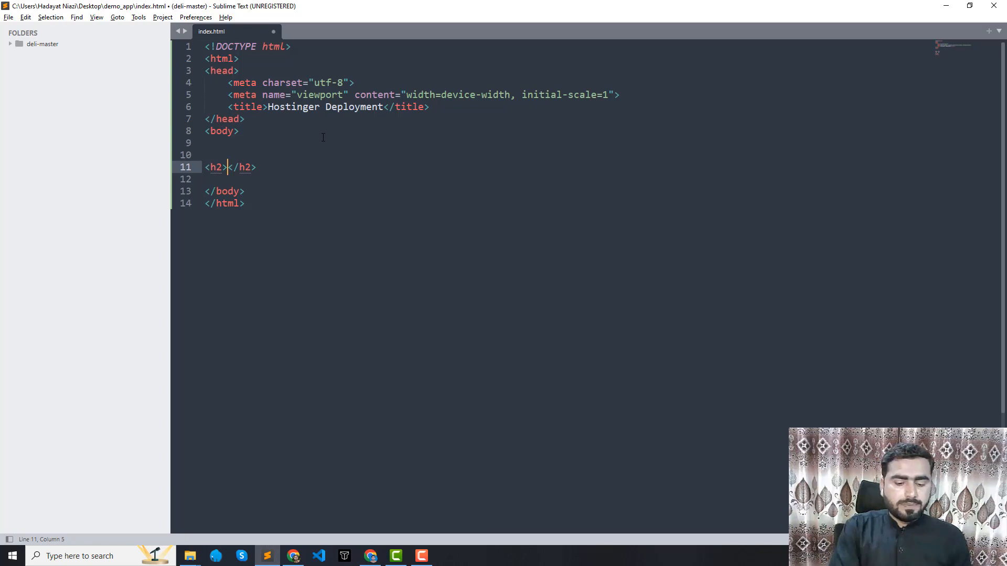
{"action": "type", "text": "Hello "}
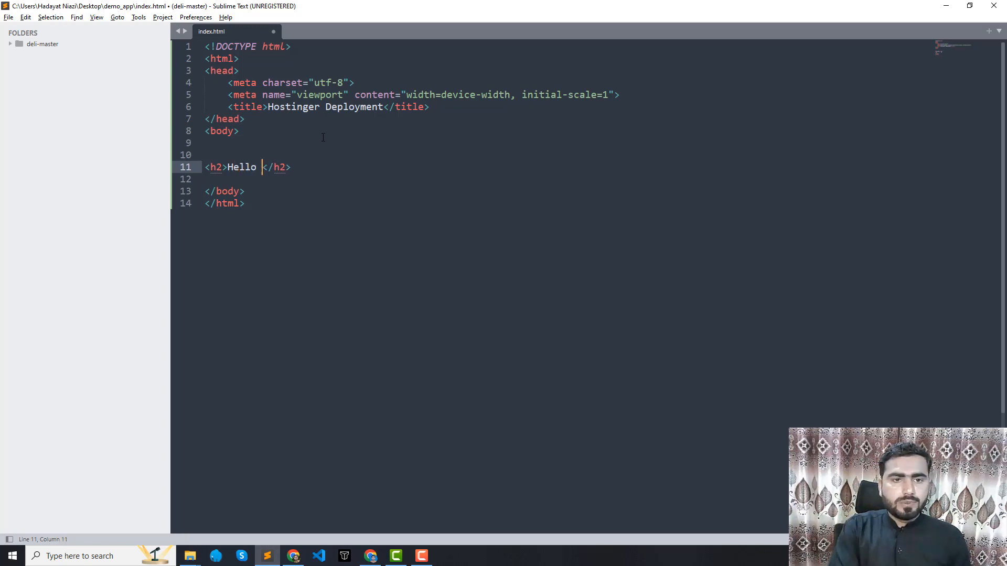
{"action": "type", "text": "Dear"}
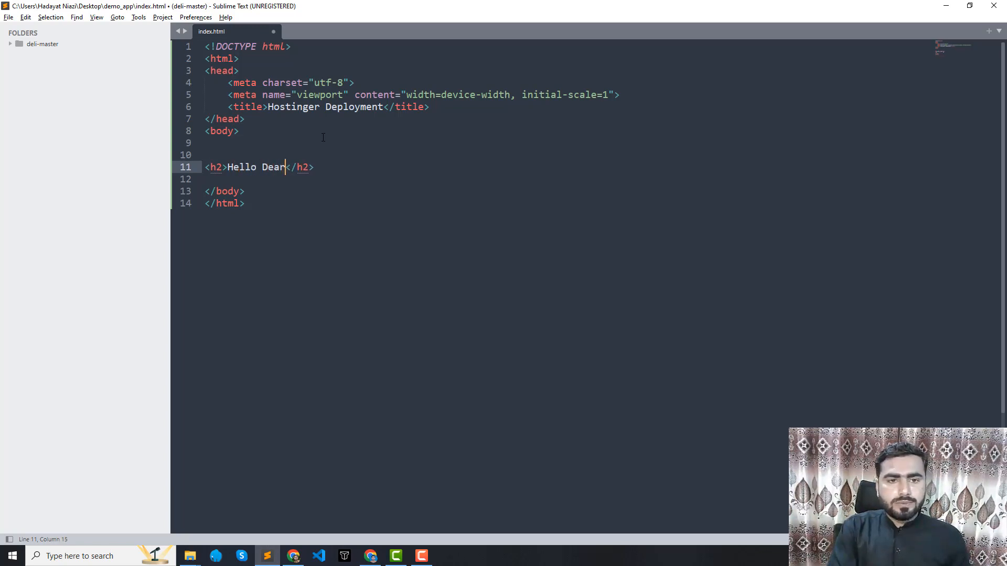
{"action": "type", "text": ","}
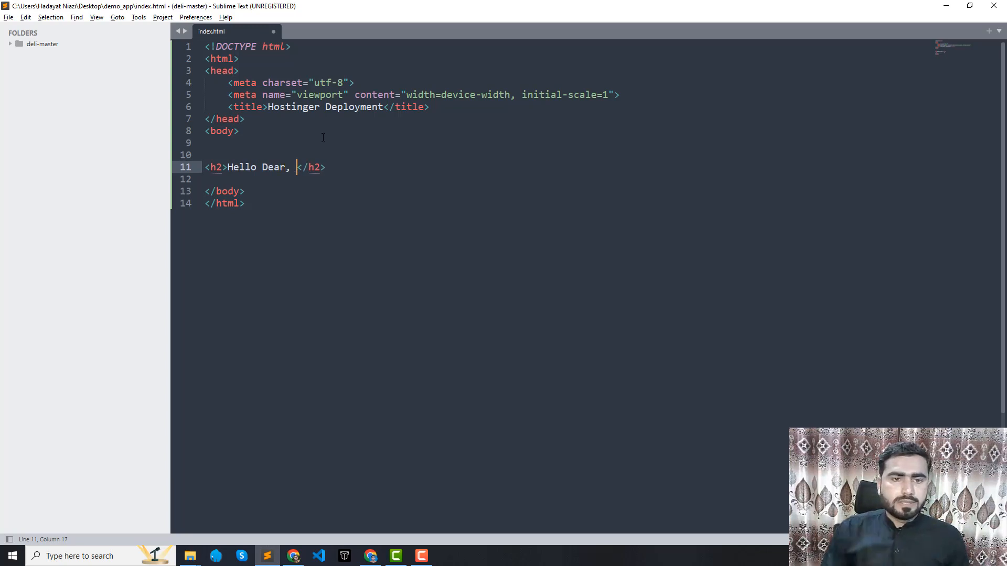
Below the h2, add an h3 heading reading "Hope you are doing great, We will deploy this app on the server.".
{"action": "left_click", "coordinate": [376, 170]}
{"action": "key", "text": "Return"}
{"action": "key", "text": "Return"}
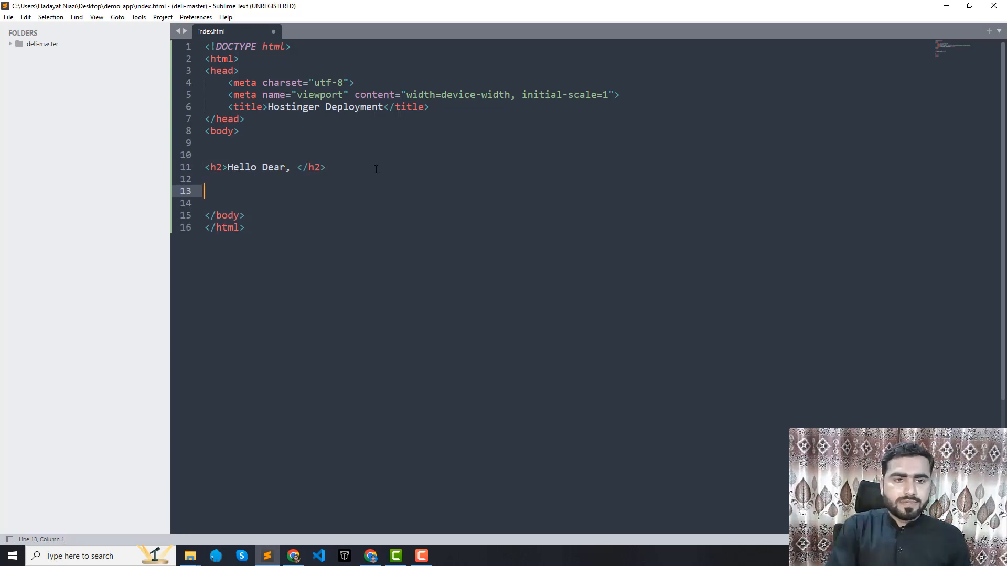
{"action": "type", "text": "h3"}
{"action": "key", "text": "Tab"}
{"action": "key", "text": "Tab"}
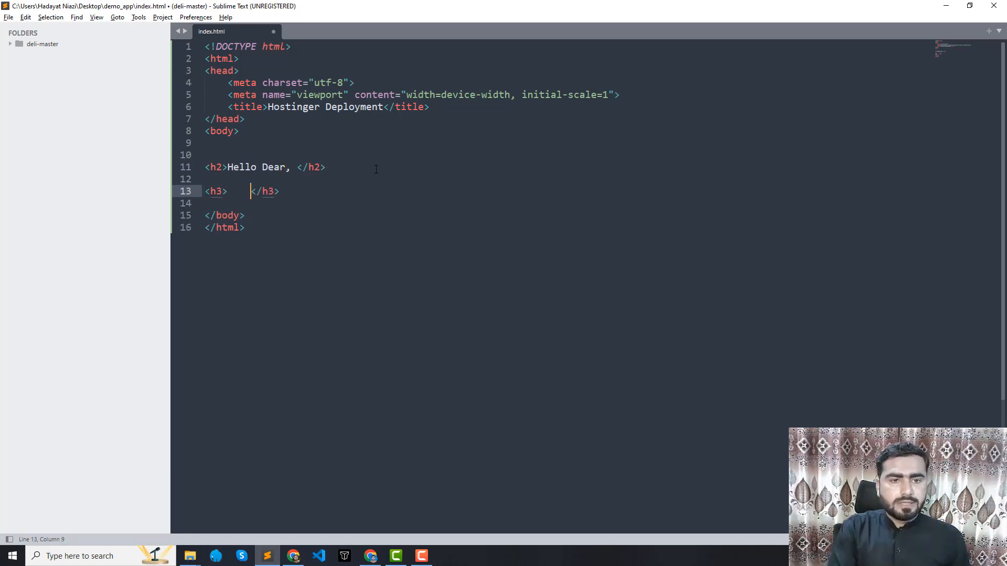
{"action": "key", "text": "BackSpace"}
{"action": "key", "text": "BackSpace"}
{"action": "type", "text": ">"}
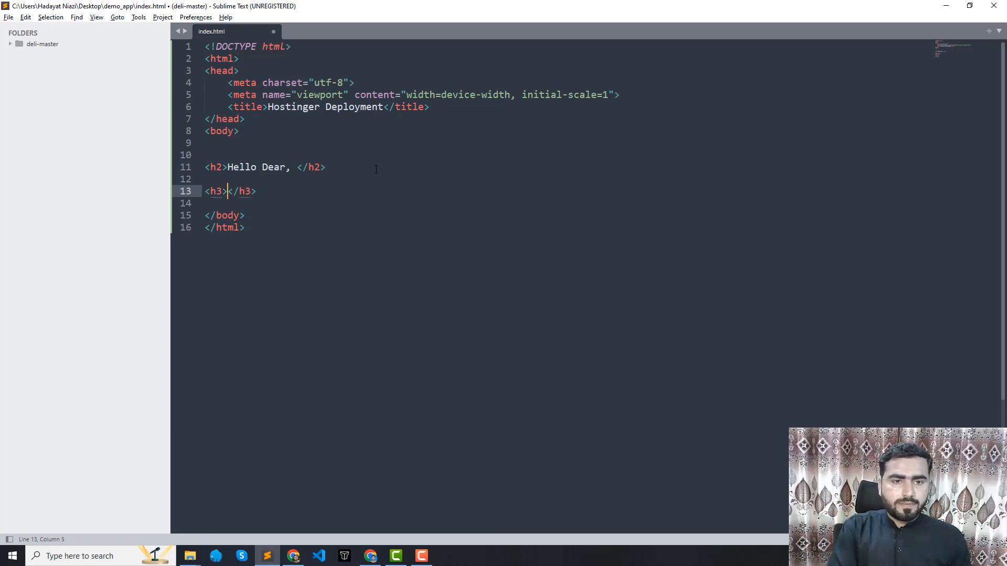
{"action": "type", "text": "Hope you"}
{"action": "key", "text": "BackSpace"}
{"action": "key", "text": "BackSpace"}
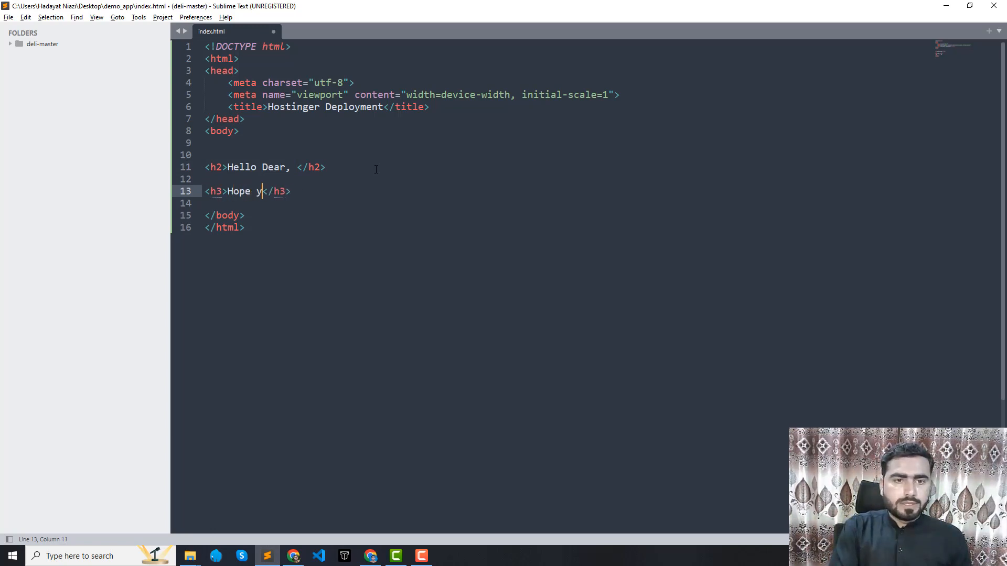
{"action": "type", "text": "ou are doing "}
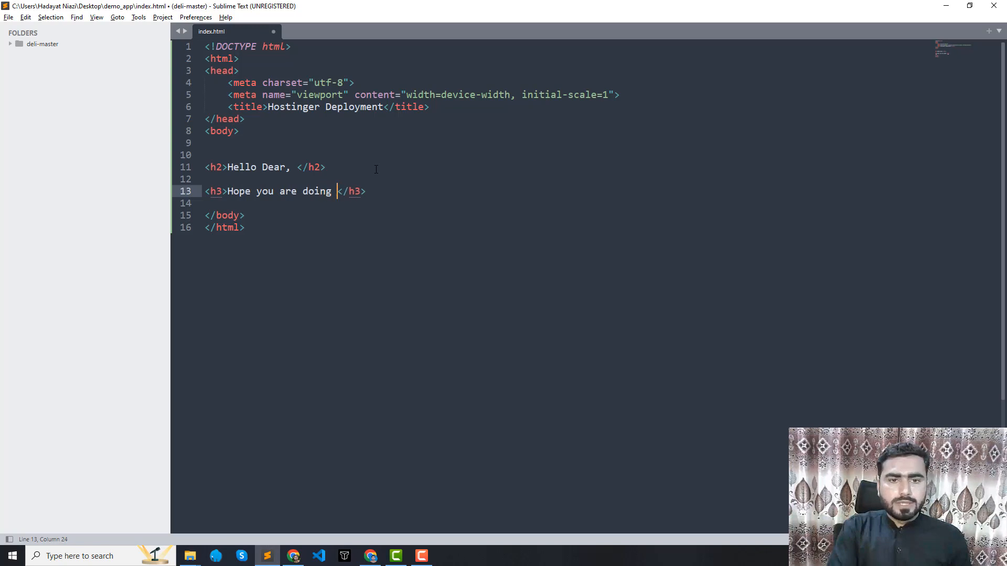
{"action": "type", "text": "gret"}
{"action": "type", "text": "t"}
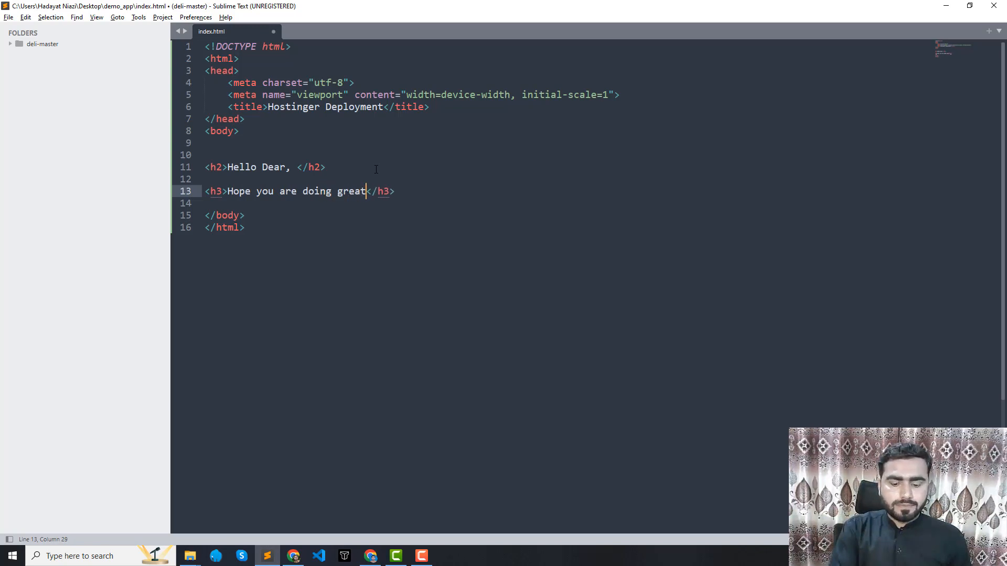
{"action": "type", "text": ","}
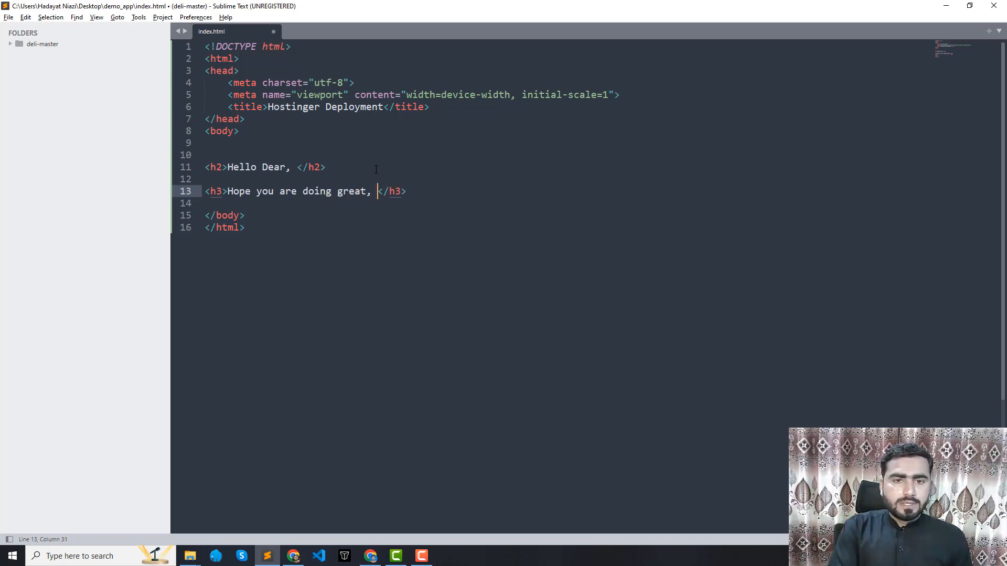
{"action": "type", "text": " We will de"}
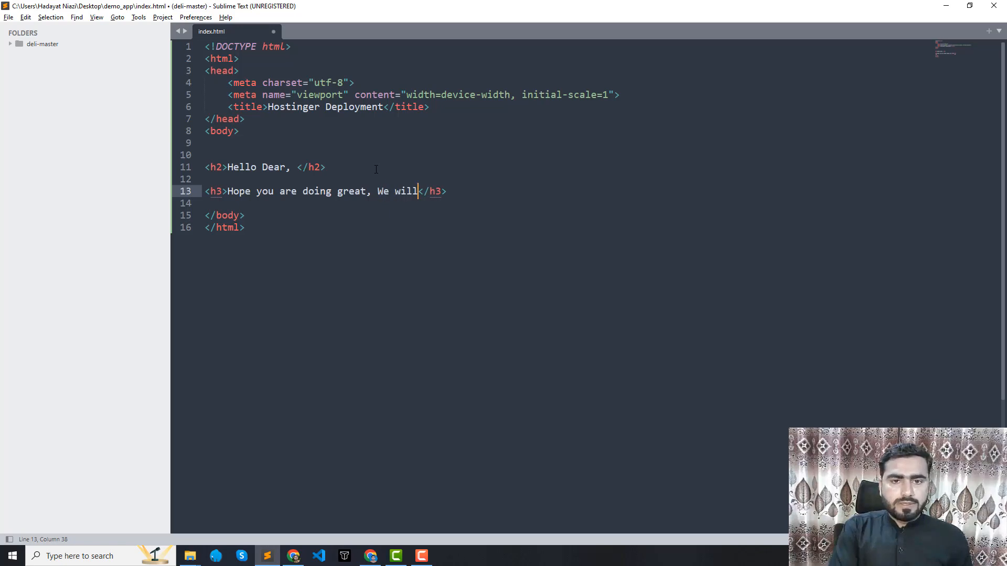
{"action": "type", "text": "ploy this ap"}
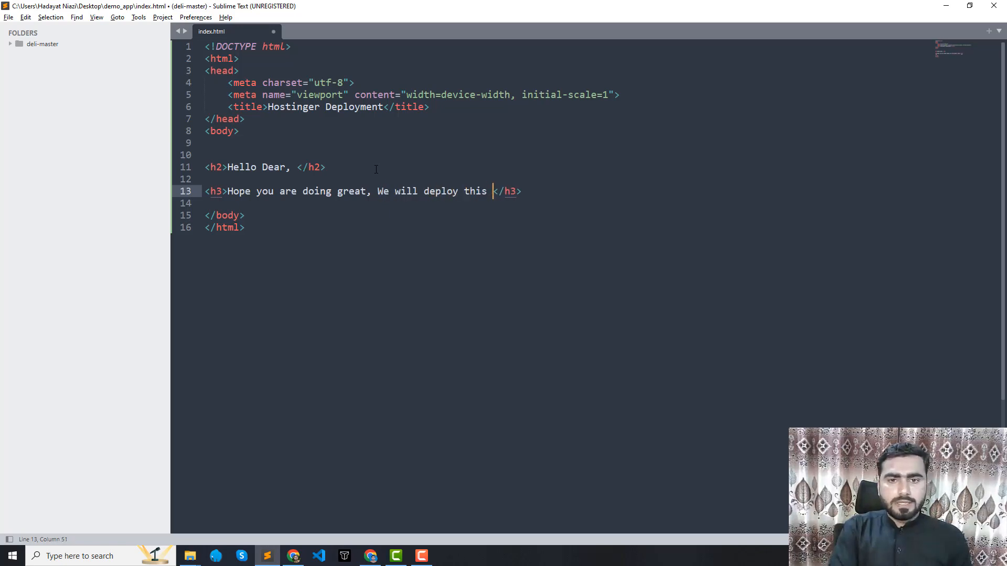
{"action": "type", "text": "p on the se"}
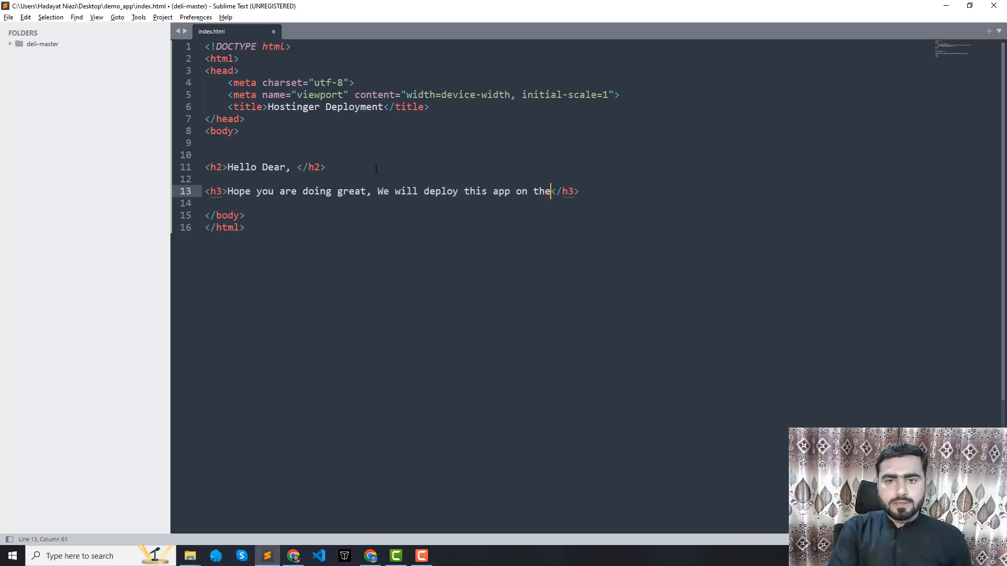
{"action": "type", "text": "rver."}
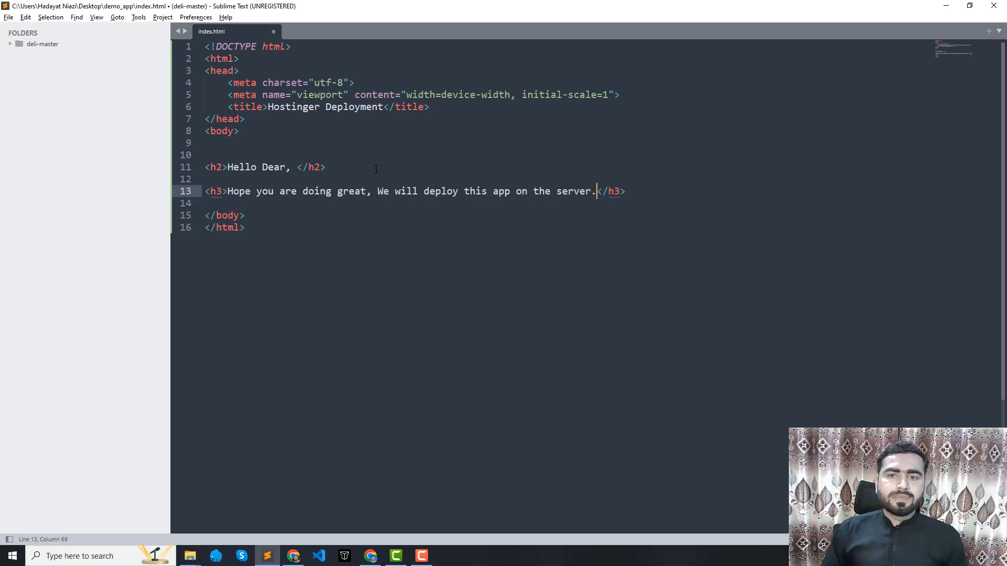
Save and close index.html, and minimize the editor and demo_app windows to select the demo_app folder on the desktop.
{"action": "key", "text": "ctrl+s"}
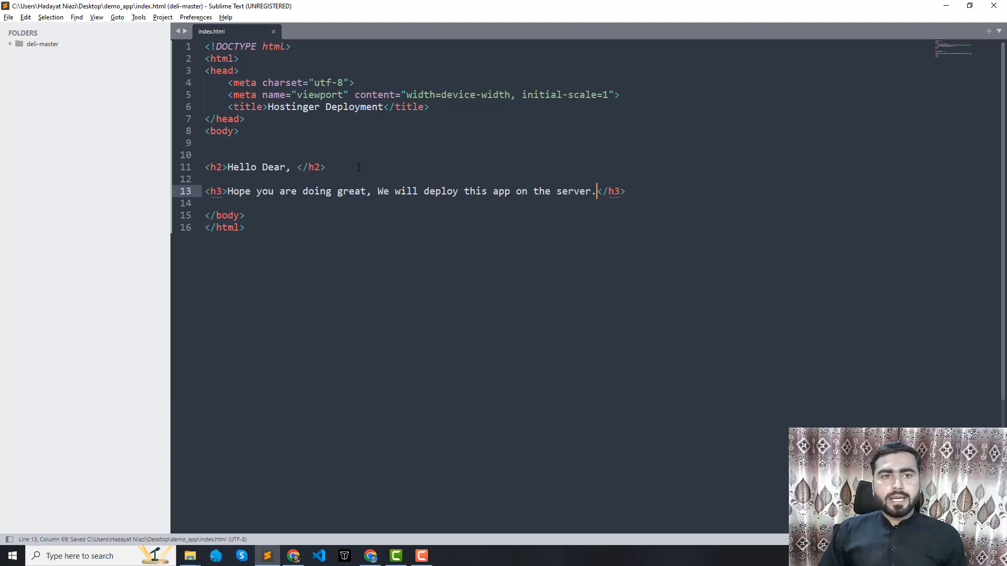
{"action": "key", "text": "ctrl+w"}
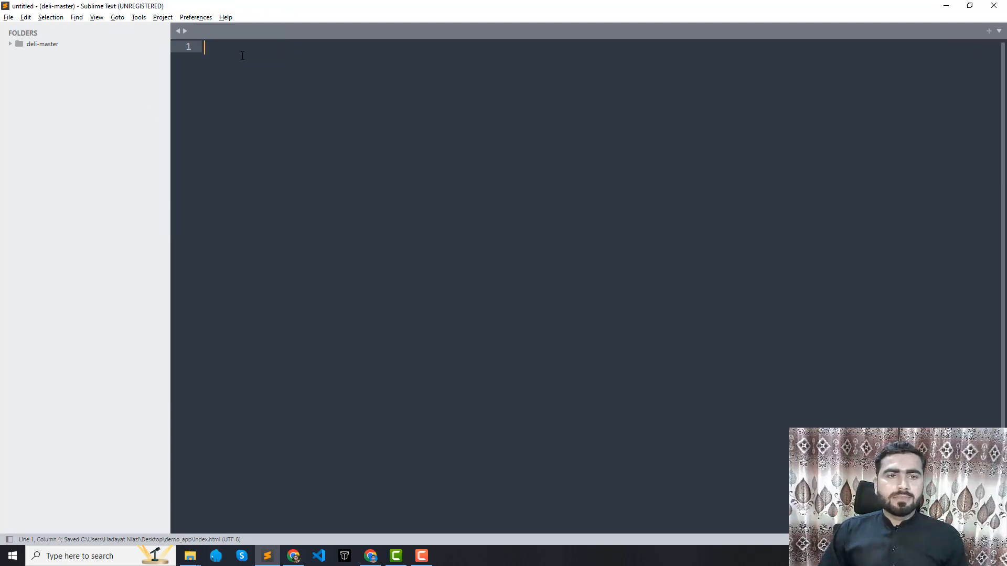
{"action": "left_click", "coordinate": [943, 7]}
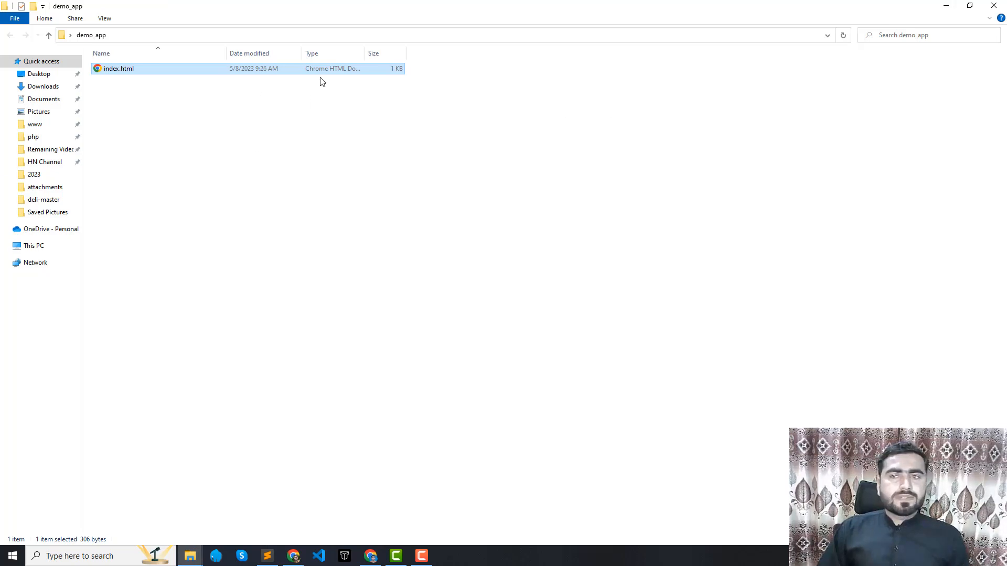
{"action": "left_click", "coordinate": [946, 5]}
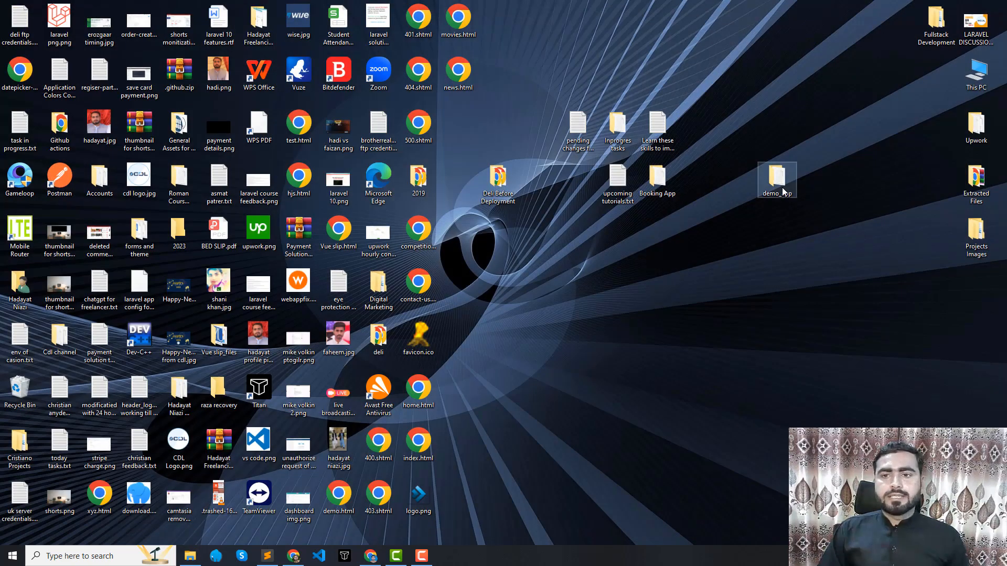
{"action": "left_click", "coordinate": [782, 192]}
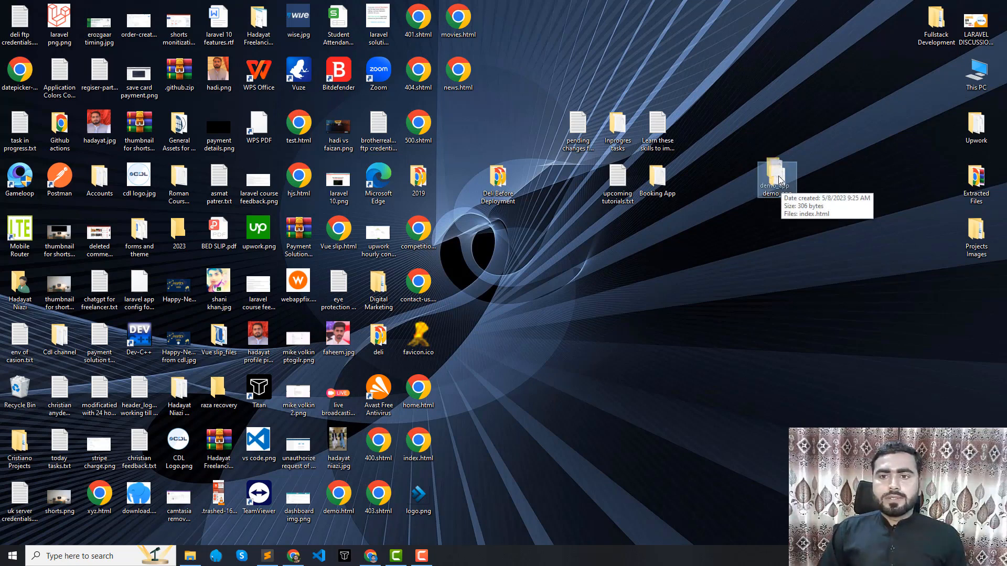
Switch to Chrome, show the file manager's laravel folder and move its tab after the Default page tab.
{"action": "key", "text": "alt+Tab"}
{"action": "key", "text": "alt+Tab"}
{"action": "key", "text": "alt+Tab"}
{"action": "key", "text": "alt+Tab"}
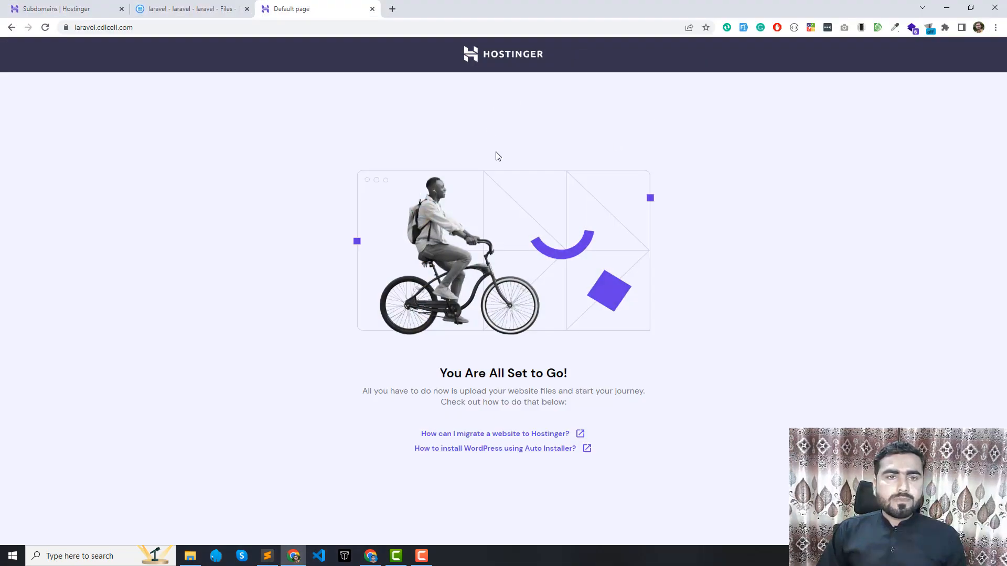
{"action": "left_click", "coordinate": [195, 7]}
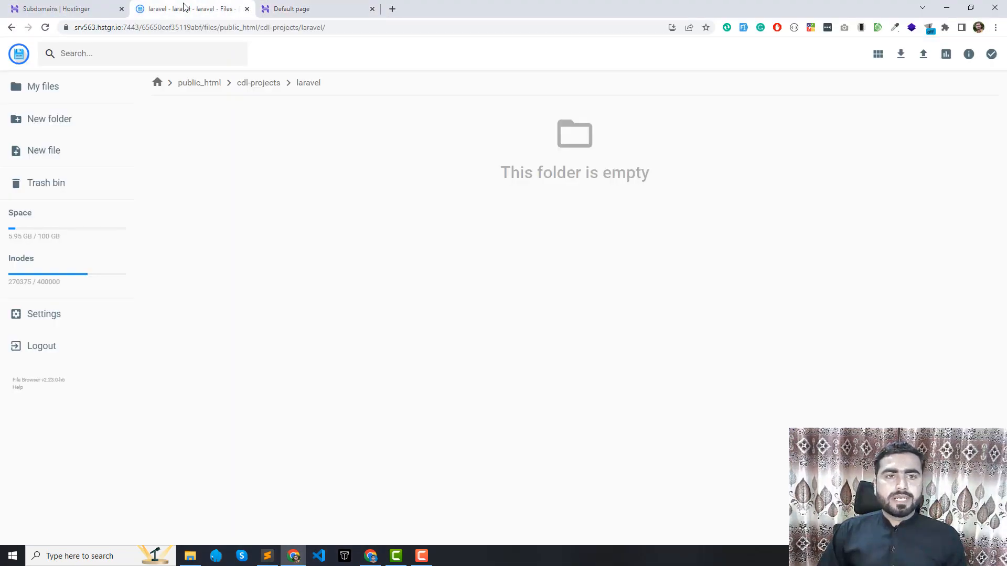
{"action": "left_click_drag", "start_coordinate": [190, 7], "coordinate": [315, 7]}
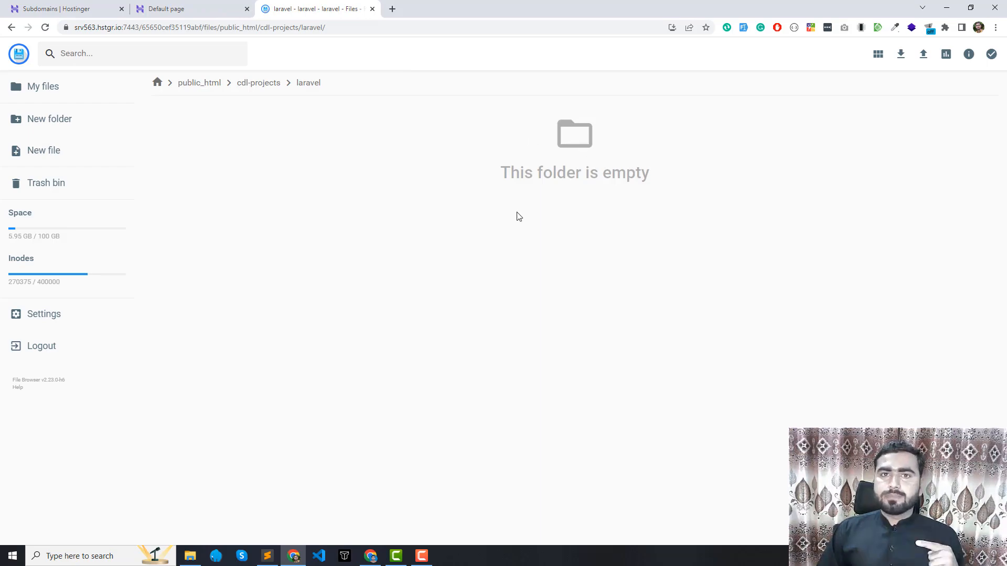
Minimize the browser and compress the demo_app folder on the desktop into demo_app.zip using the ZIP archive format.
{"action": "left_click", "coordinate": [946, 8]}
{"action": "left_click", "coordinate": [785, 181]}
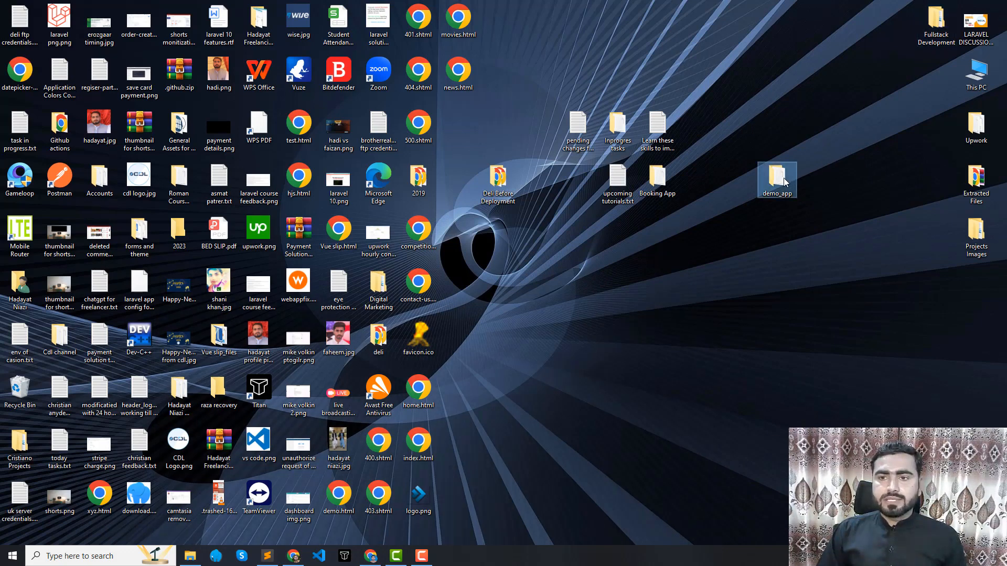
{"action": "right_click", "coordinate": [784, 181]}
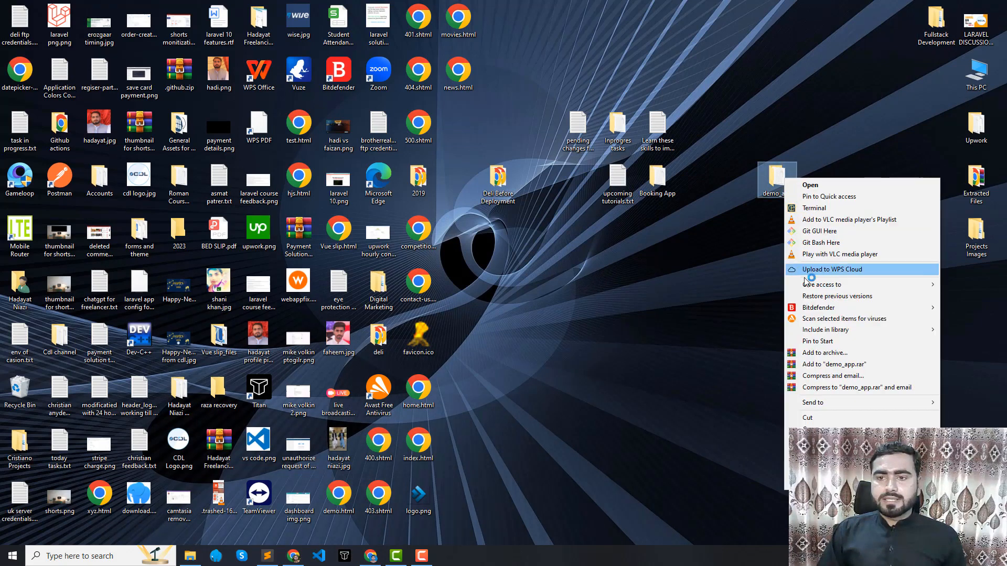
{"action": "left_click", "coordinate": [829, 358]}
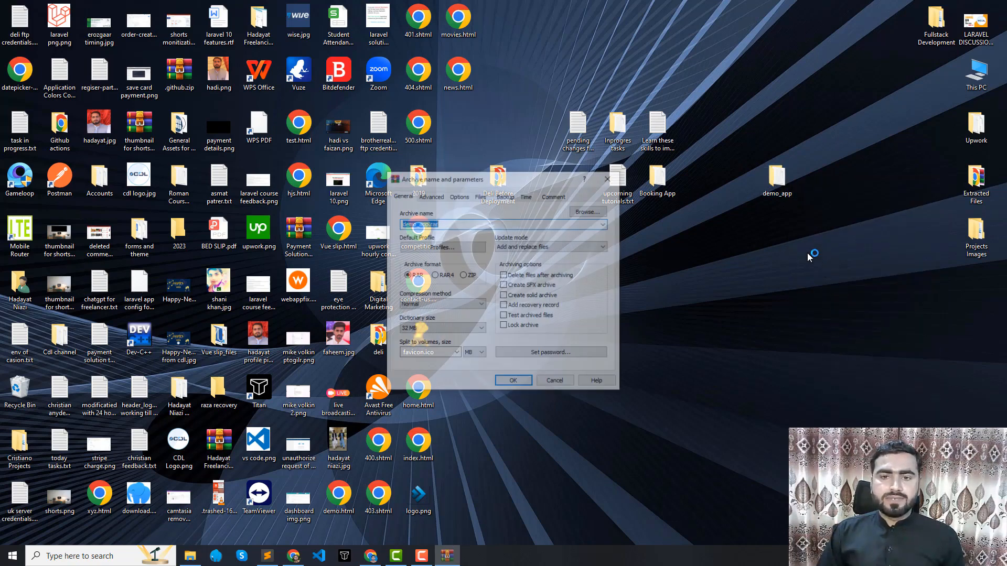
{"action": "left_click", "coordinate": [472, 276]}
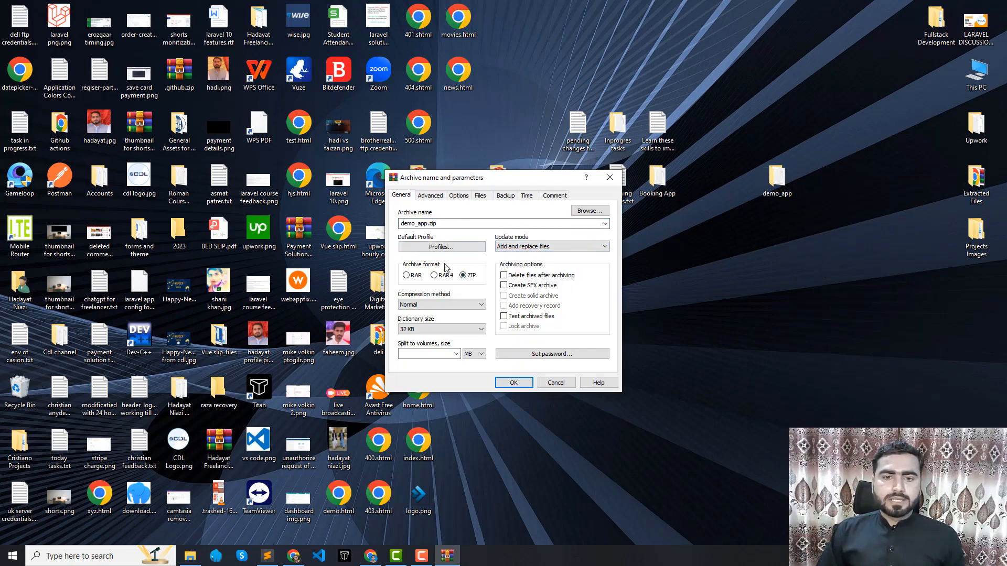
{"action": "left_click", "coordinate": [414, 276]}
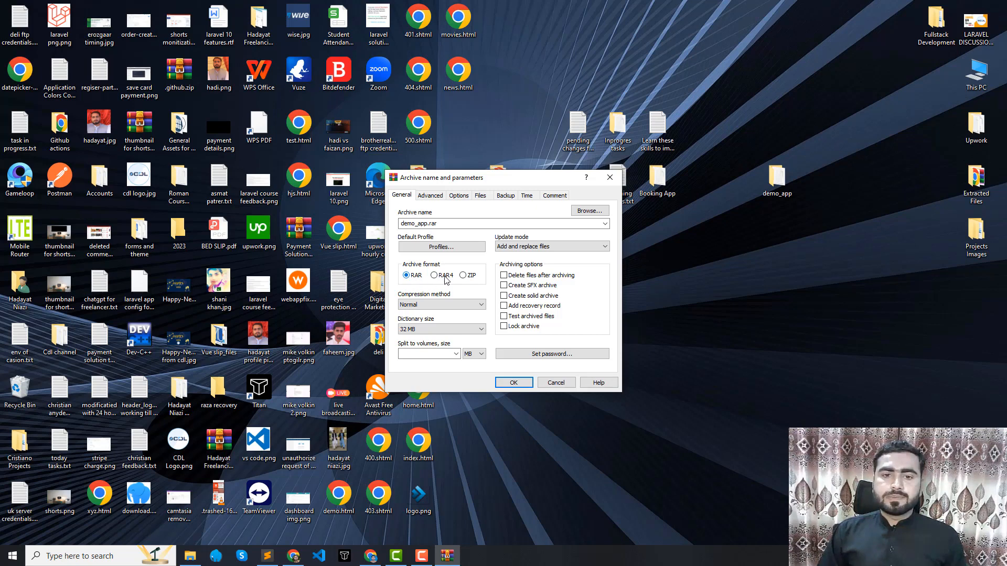
{"action": "left_click", "coordinate": [463, 275]}
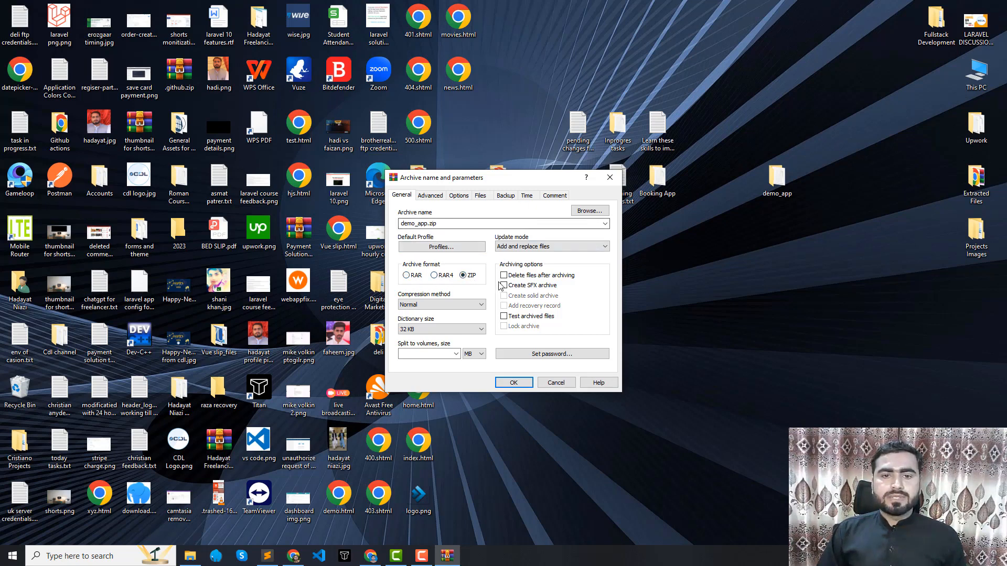
{"action": "left_click", "coordinate": [514, 383]}
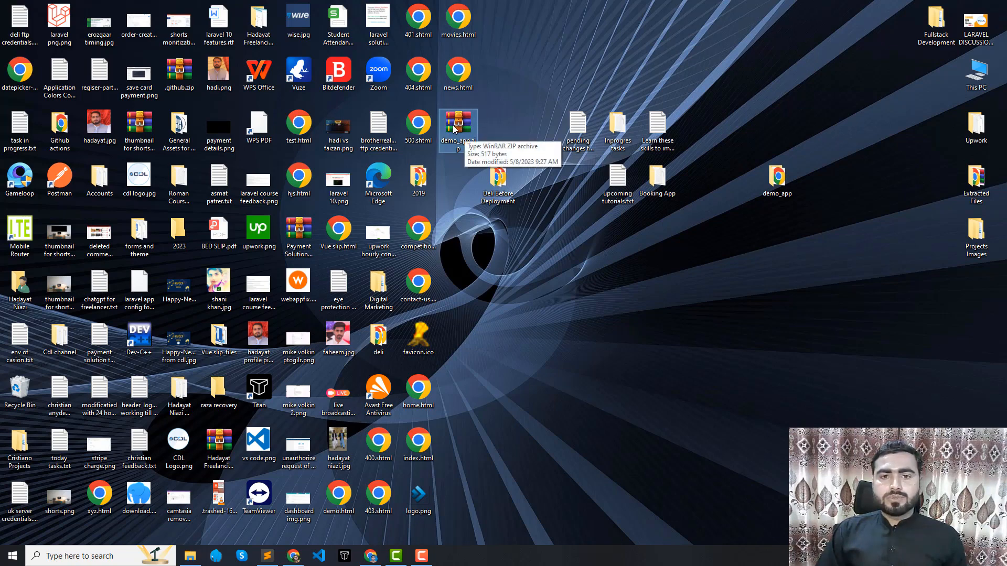
Upload demo_app.zip from the desktop to the laravel folder in Chrome's file manager, and load laravel.cdlcell.com in a new tab.
{"action": "key", "text": "alt+Tab"}
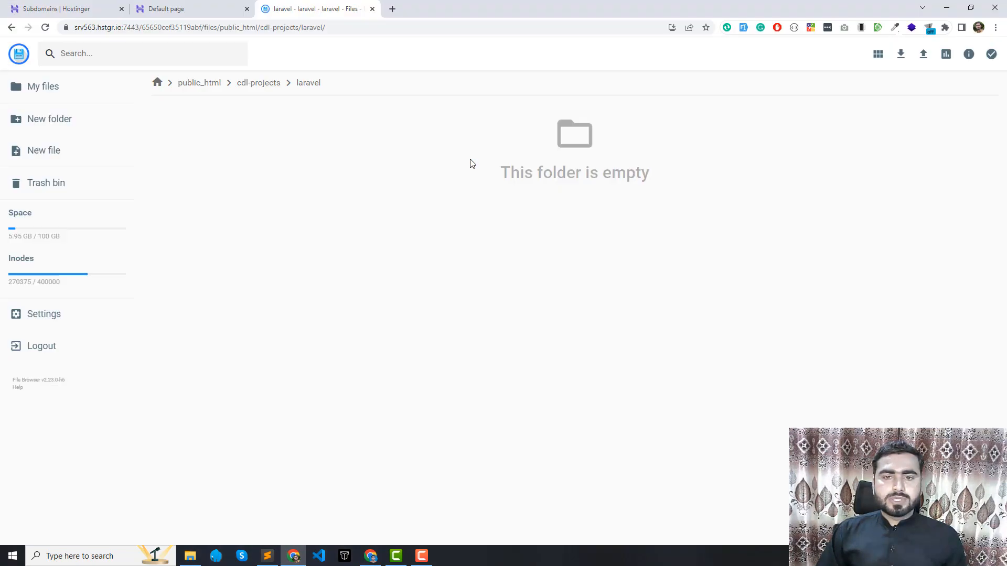
{"action": "left_click_drag", "start_coordinate": [477, 193], "coordinate": [499, 244]}
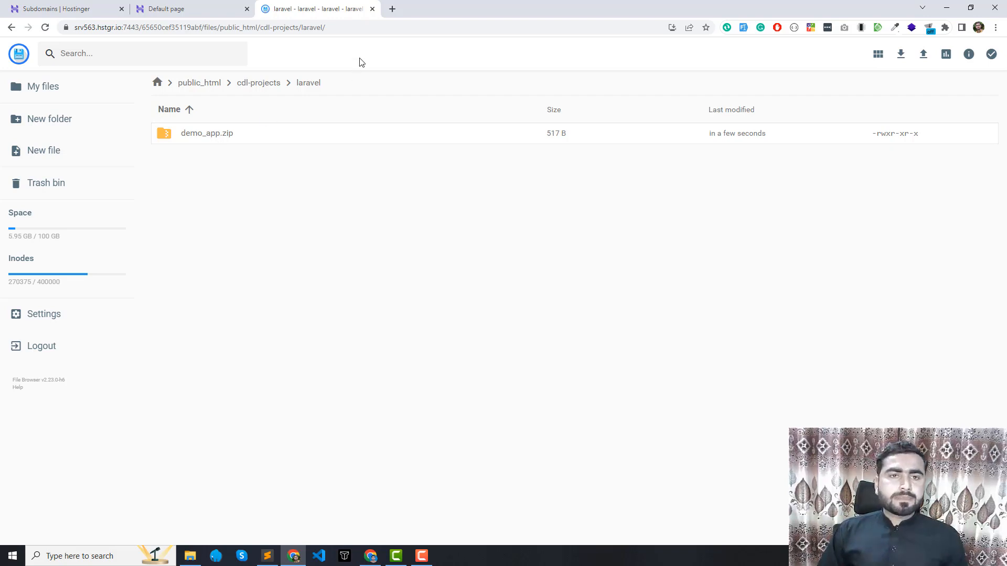
{"action": "left_click", "coordinate": [392, 9]}
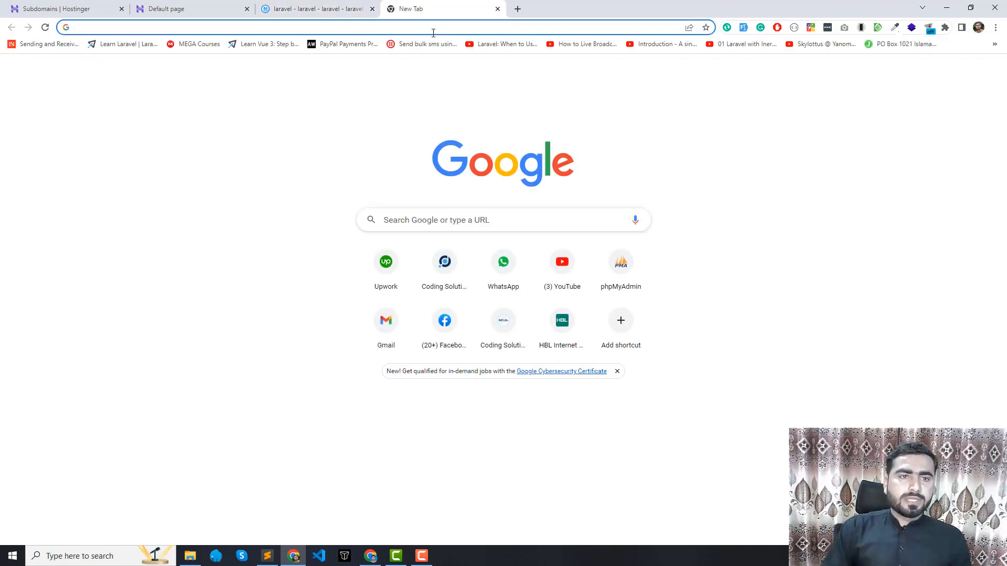
{"action": "type", "text": "laravel."}
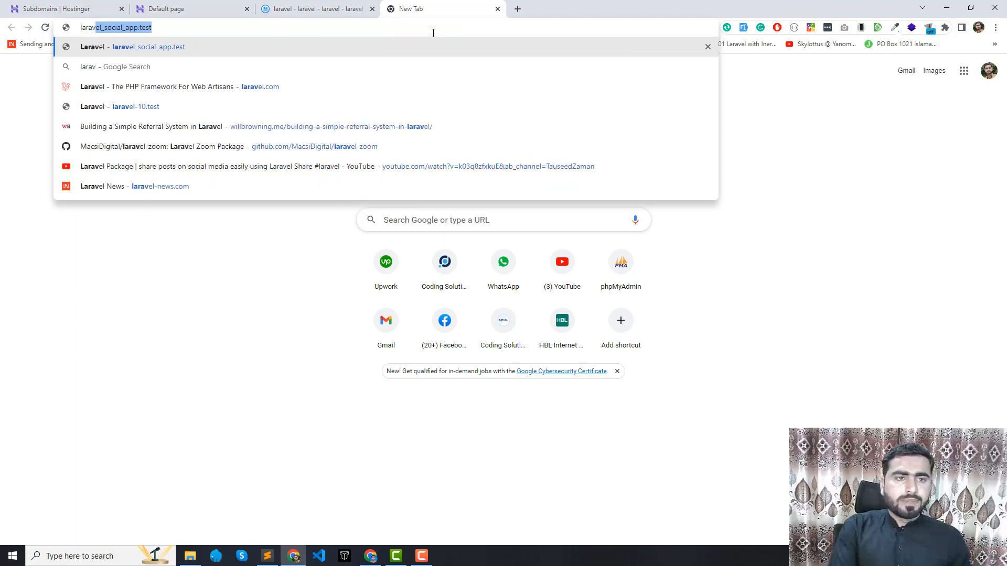
{"action": "type", "text": "cd"}
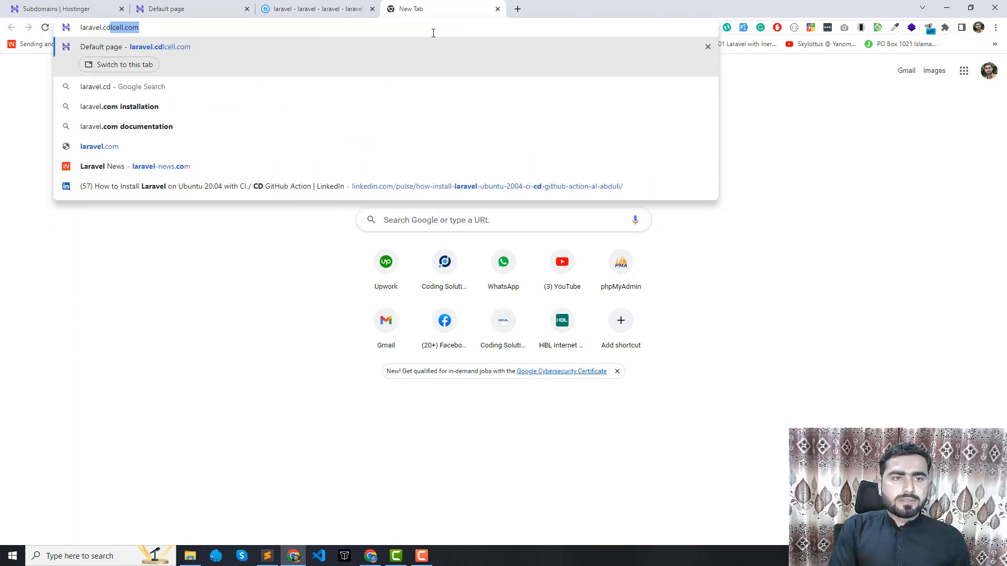
{"action": "key", "text": "Return"}
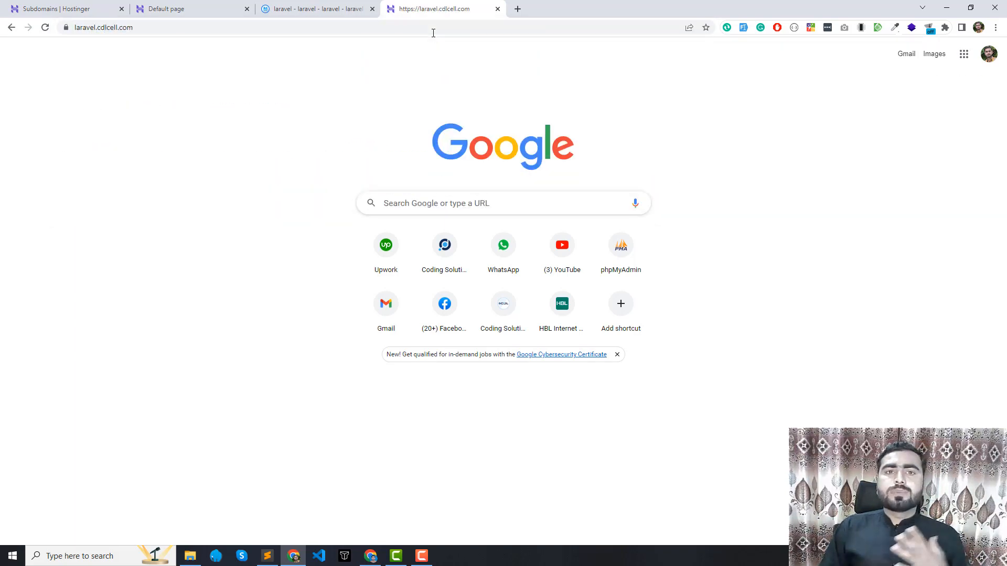
In the file manager, start extracting demo_app.zip, look into the cdl-projects and bet-system destinations, and choose the laravel folder as destination.
{"action": "left_click", "coordinate": [346, 7]}
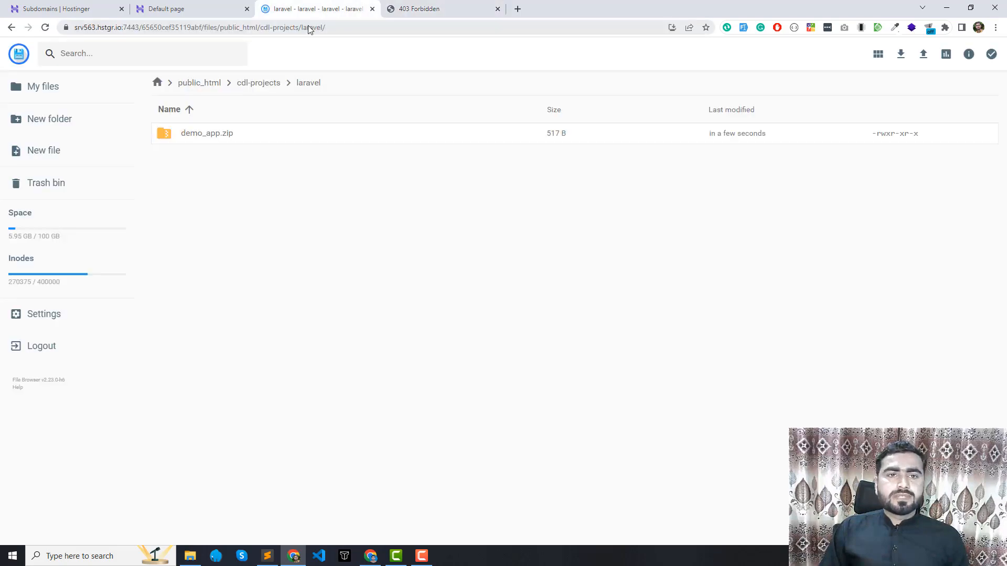
{"action": "right_click", "coordinate": [184, 138]}
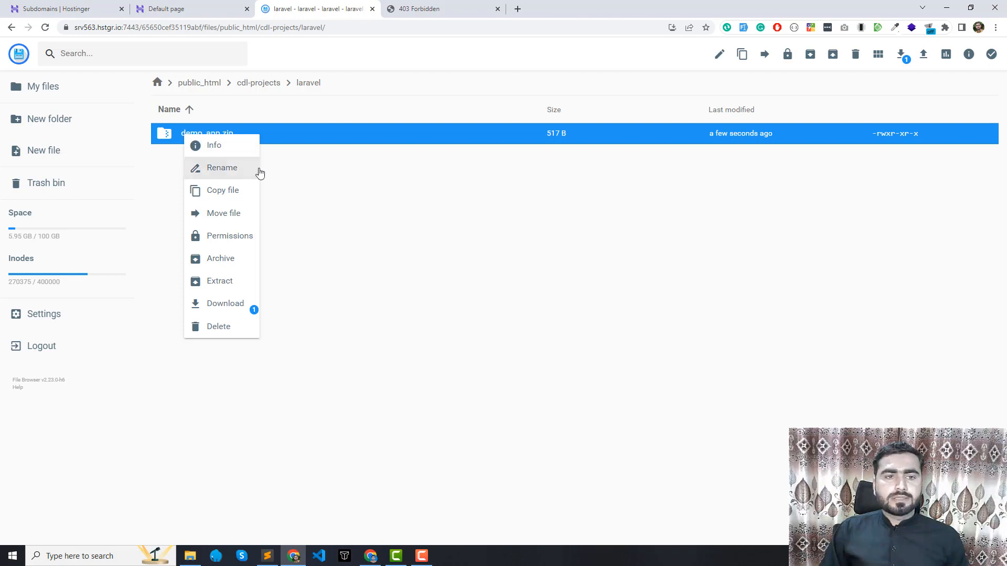
{"action": "left_click", "coordinate": [237, 286]}
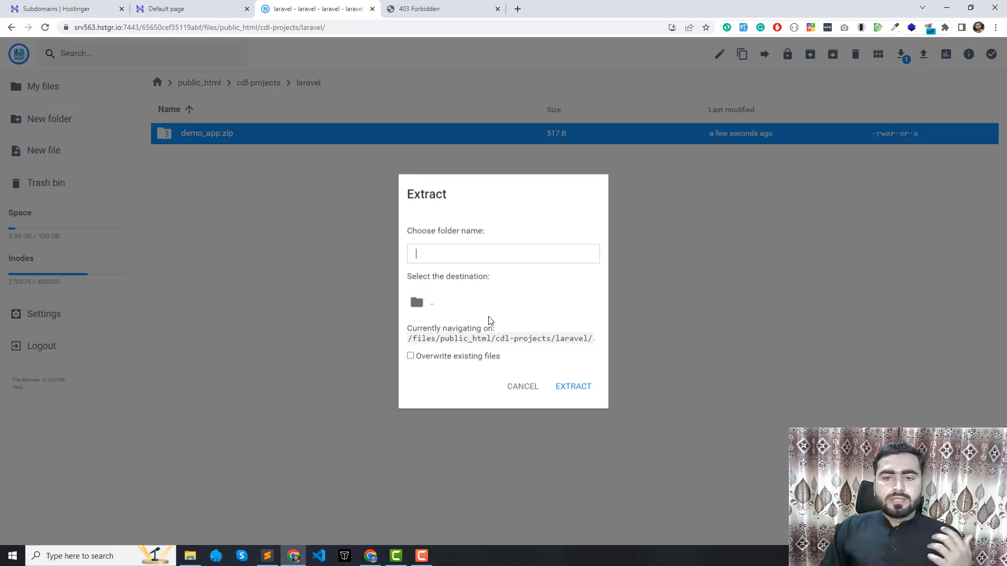
{"action": "left_click", "coordinate": [430, 310]}
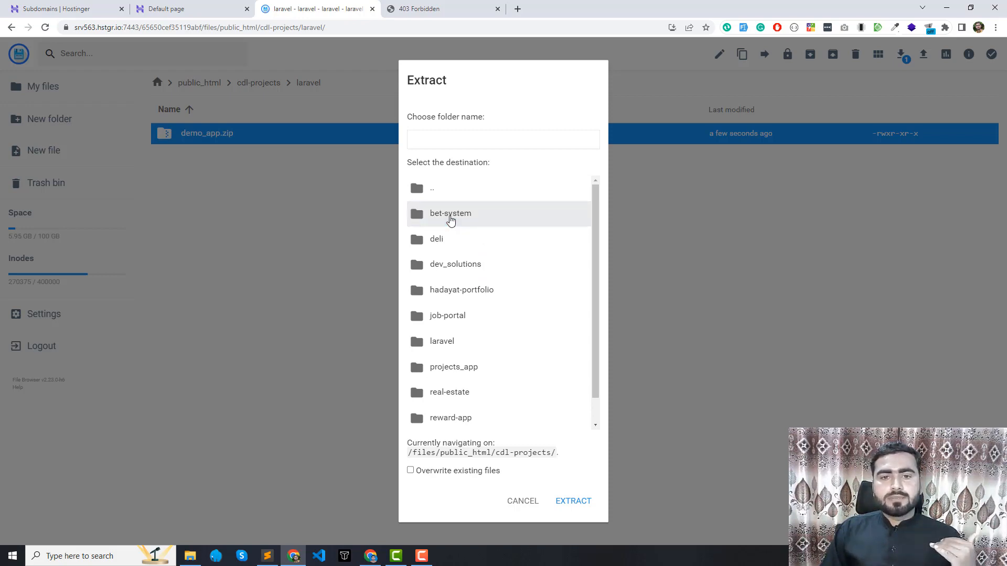
{"action": "double_click", "coordinate": [448, 221]}
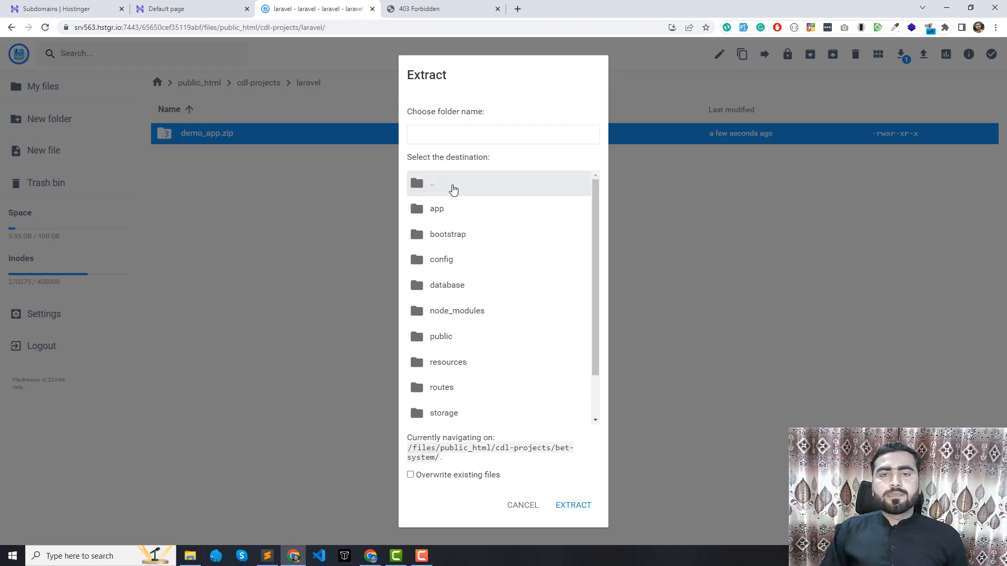
{"action": "double_click", "coordinate": [454, 189]}
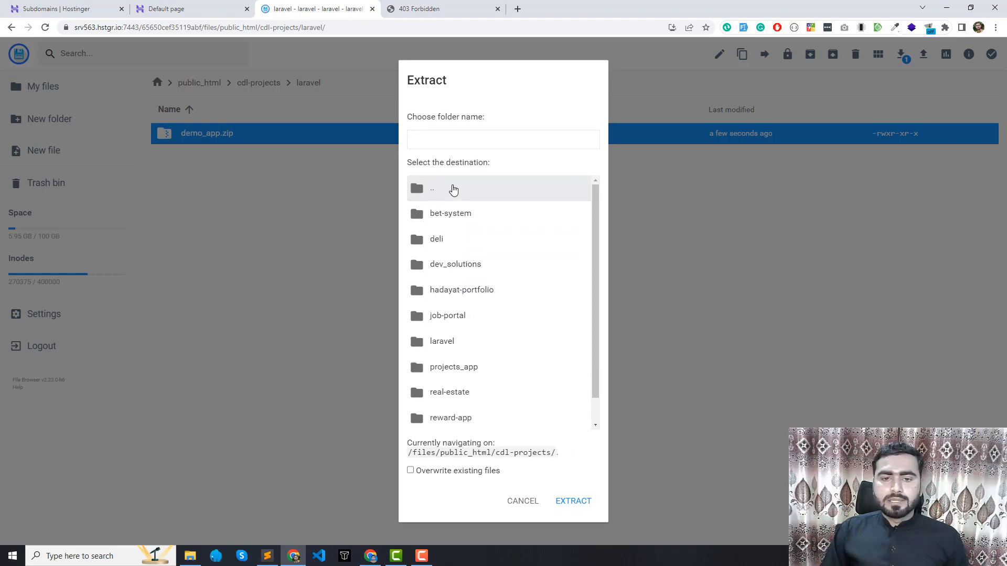
{"action": "double_click", "coordinate": [446, 341]}
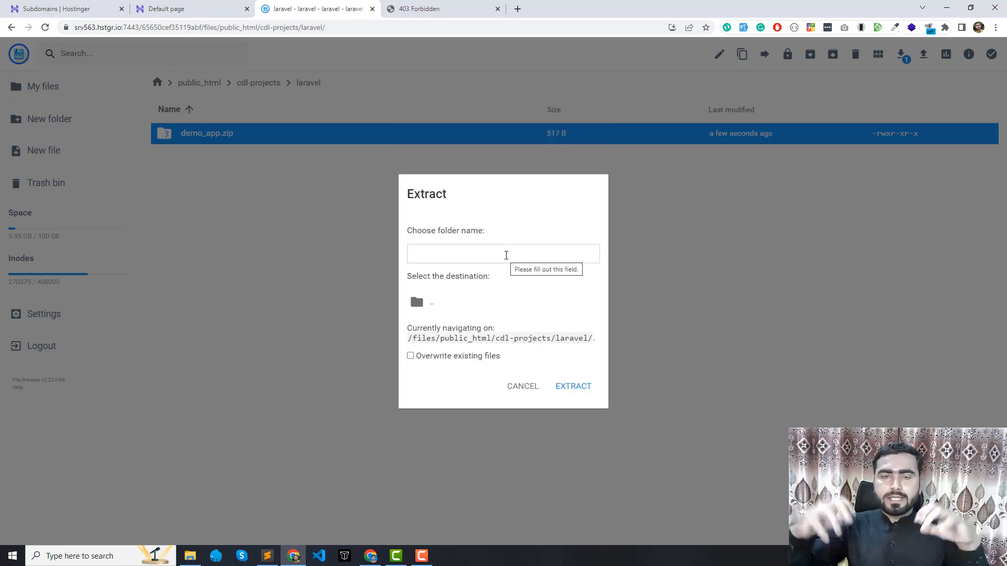
Enter "." as the extraction folder name and extract demo_app.zip into the laravel folder.
{"action": "left_click", "coordinate": [506, 256]}
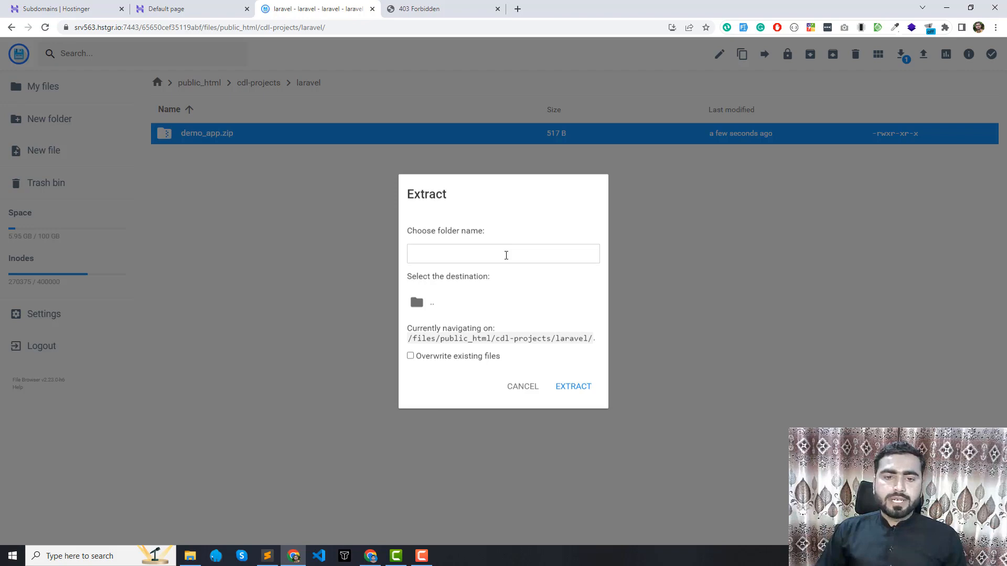
{"action": "type", "text": "."}
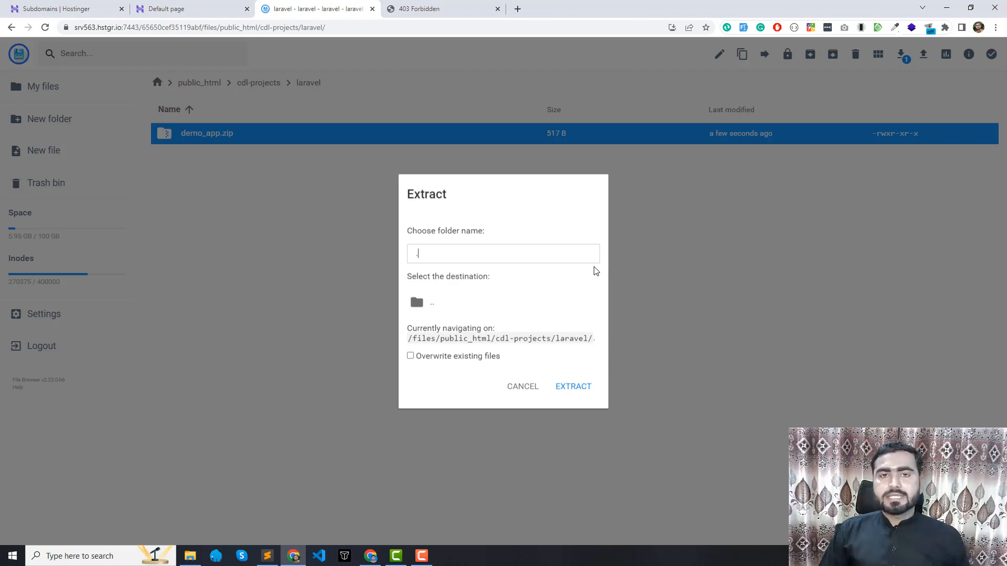
{"action": "left_click", "coordinate": [574, 388]}
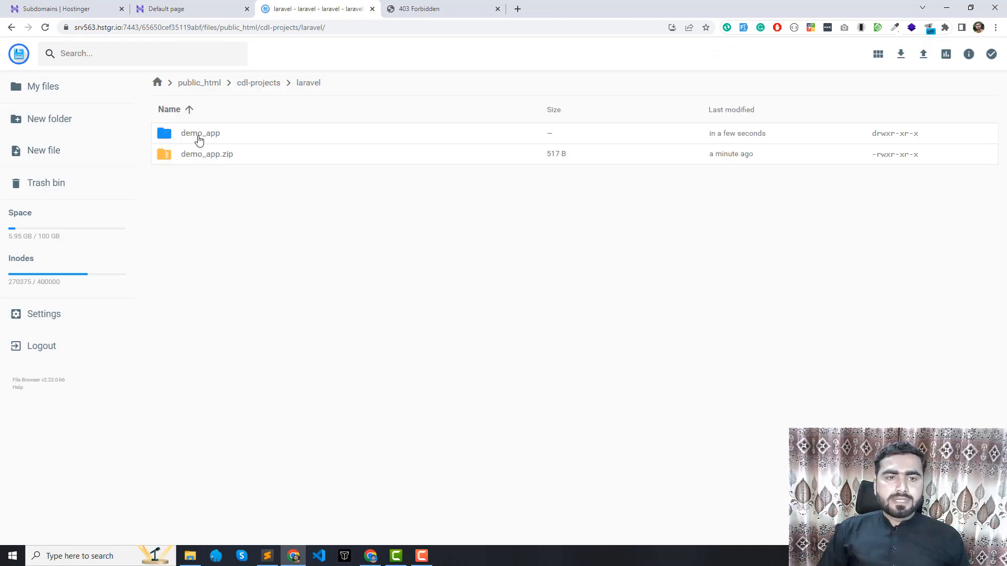
Delete demo_app.zip from the laravel folder, keeping the extracted demo_app folder.
{"action": "left_click", "coordinate": [190, 139]}
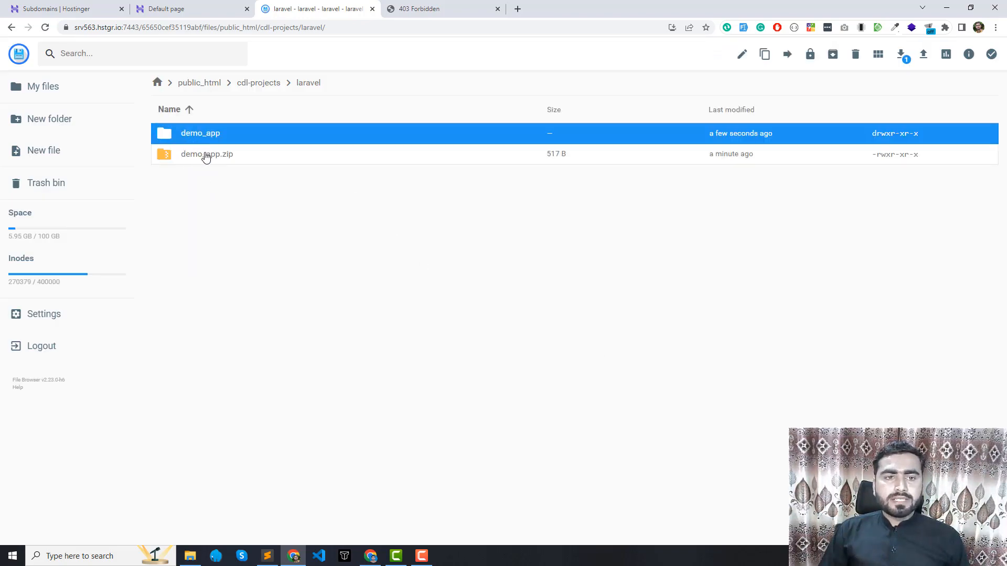
{"action": "left_click", "coordinate": [208, 157]}
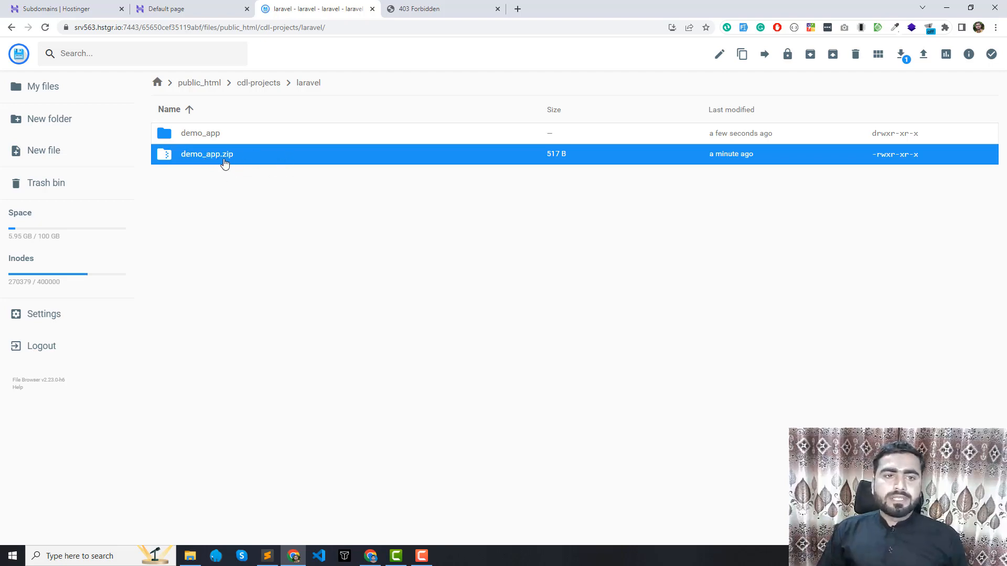
{"action": "right_click", "coordinate": [222, 161]}
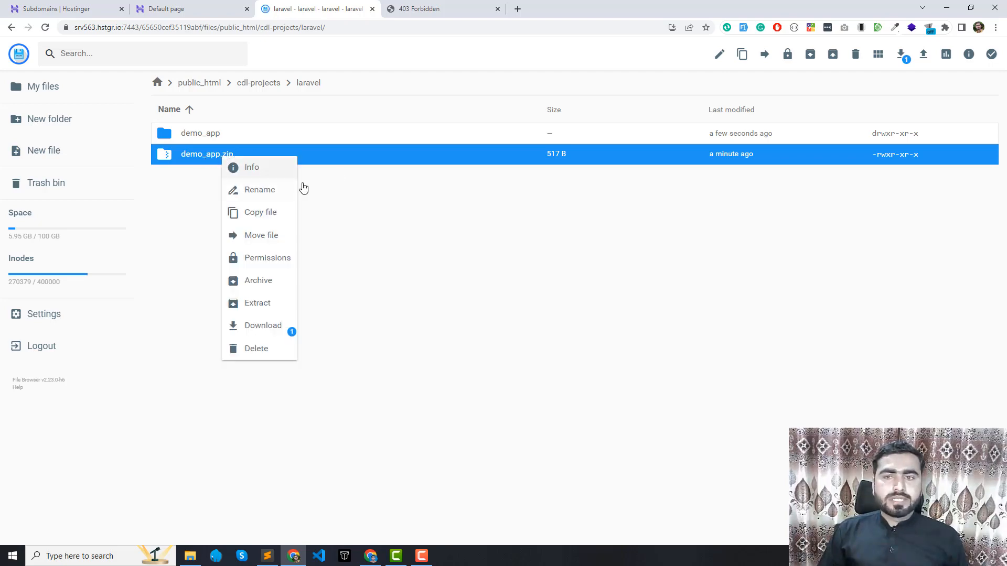
{"action": "left_click", "coordinate": [853, 57]}
{"action": "left_click", "coordinate": [591, 310]}
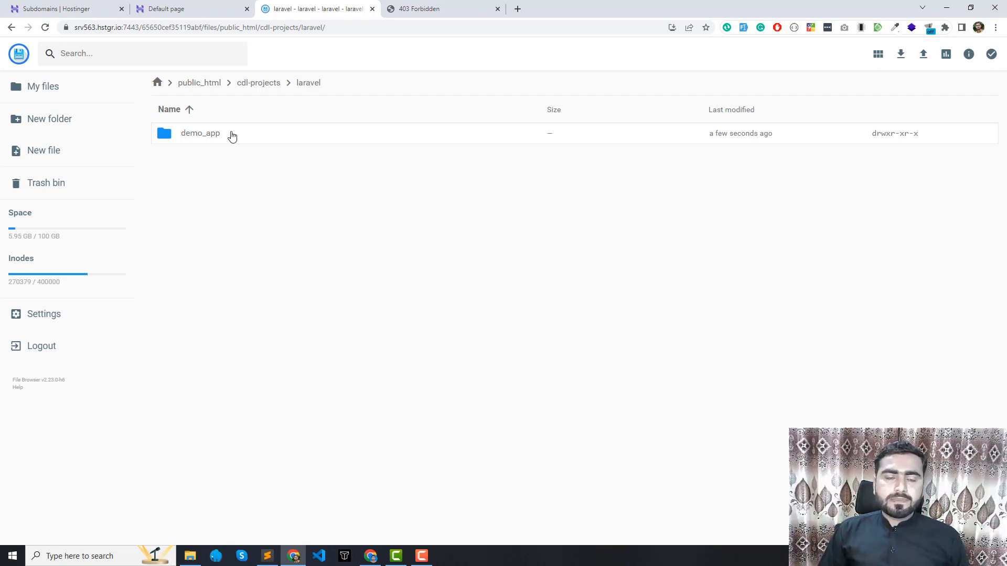
Check the contents of the extracted demo_app folder and go back to the laravel folder.
{"action": "double_click", "coordinate": [232, 135]}
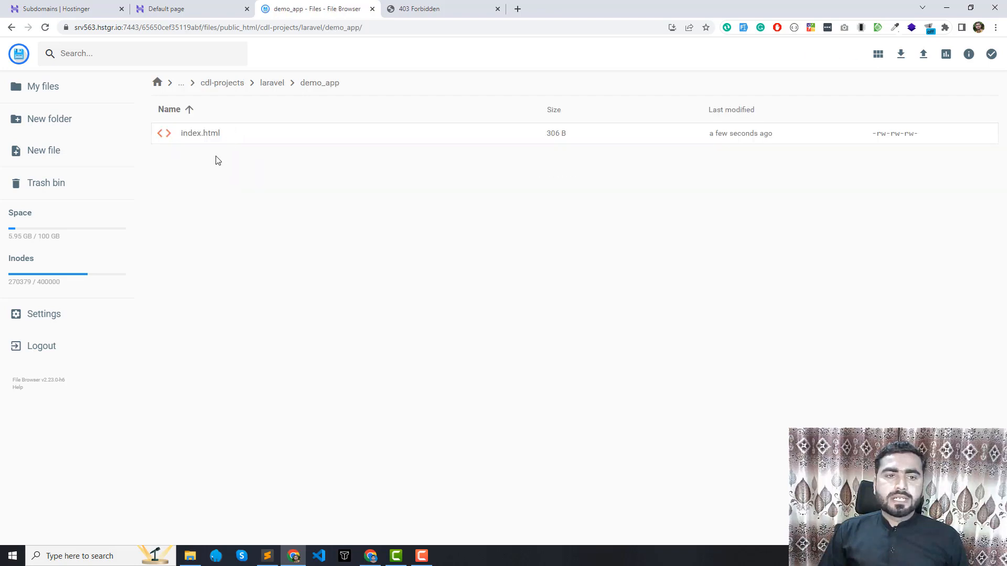
{"action": "left_click", "coordinate": [210, 140]}
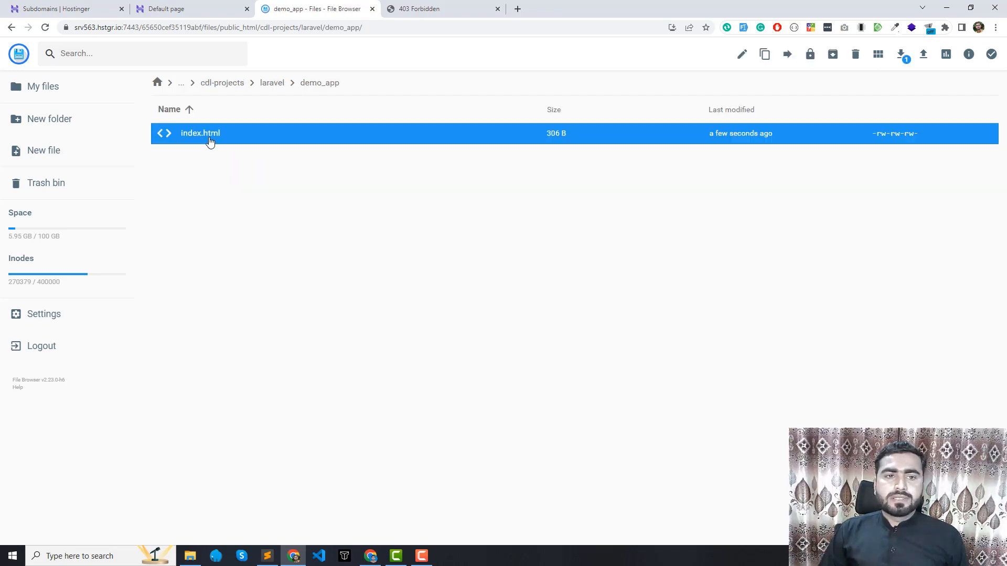
{"action": "left_click", "coordinate": [281, 83]}
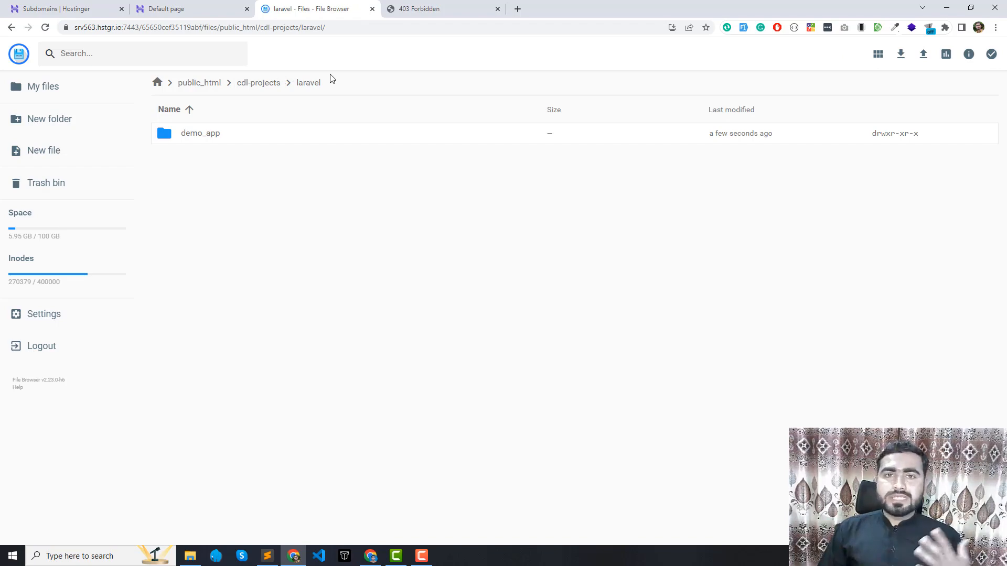
Open the local demo_app folder on the desktop and compress index.html into index.zip using the ZIP format.
{"action": "left_click", "coordinate": [946, 6]}
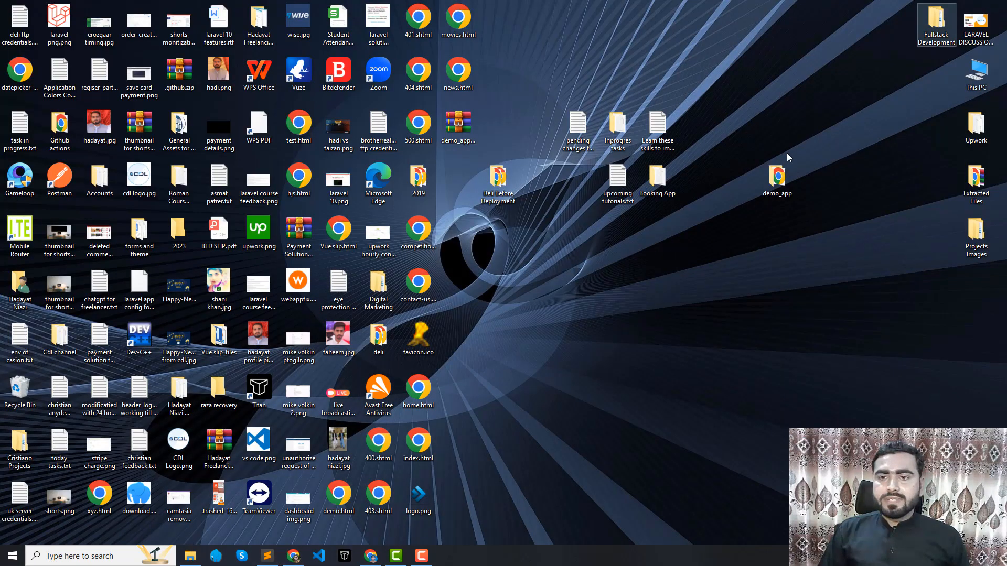
{"action": "double_click", "coordinate": [777, 181]}
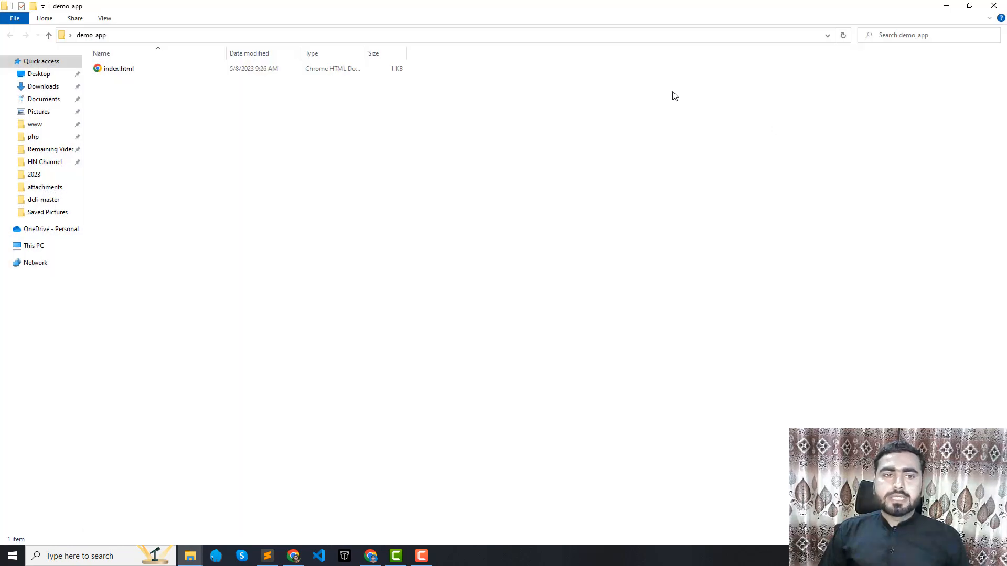
{"action": "right_click", "coordinate": [322, 124]}
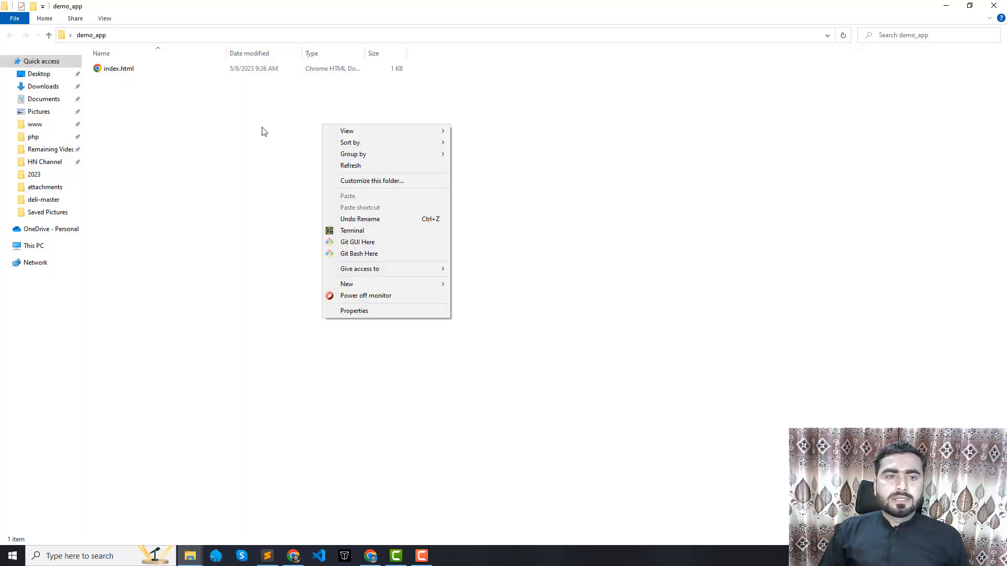
{"action": "left_click", "coordinate": [200, 73]}
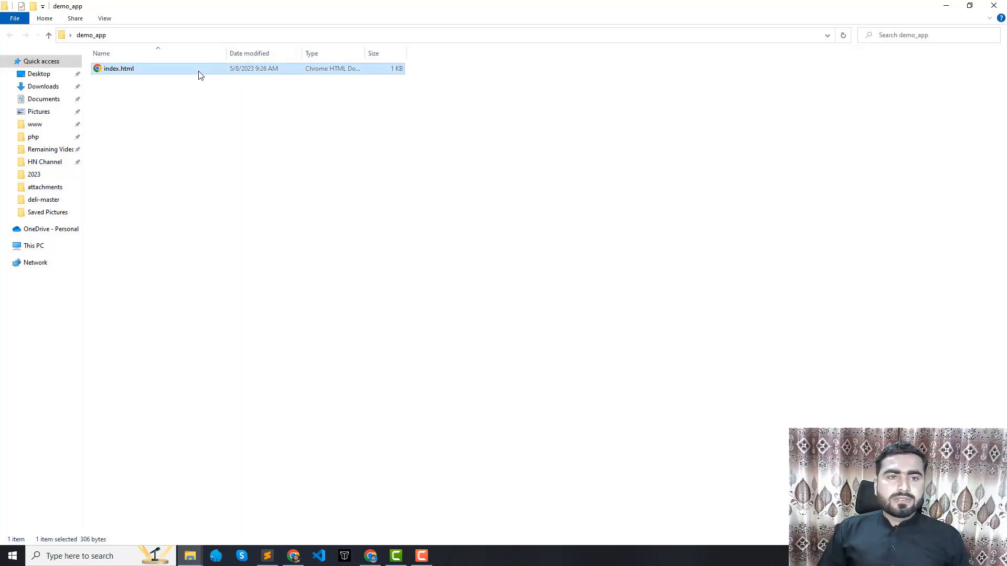
{"action": "right_click", "coordinate": [171, 70]}
{"action": "left_click", "coordinate": [220, 203]}
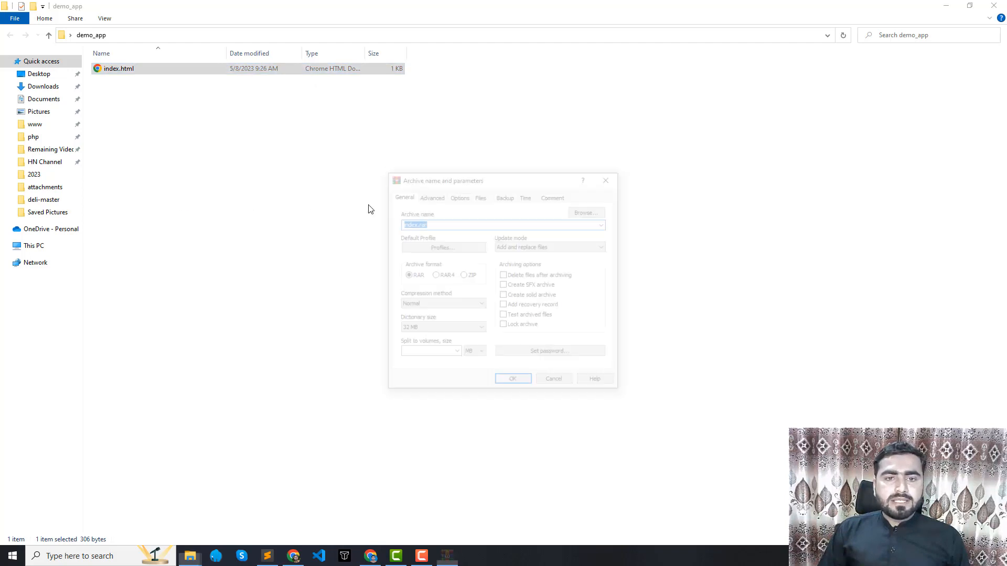
{"action": "left_click", "coordinate": [462, 275]}
{"action": "left_click", "coordinate": [514, 382]}
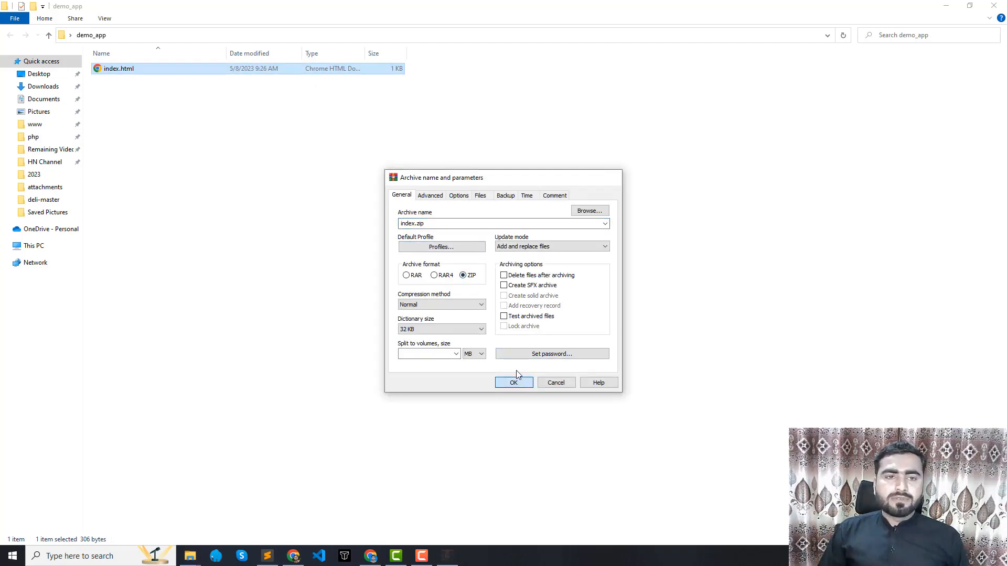
Switch back to the file manager in Chrome and permanently delete the demo_app folder from the laravel folder, skipping the trash bin.
{"action": "key", "text": "alt+Tab"}
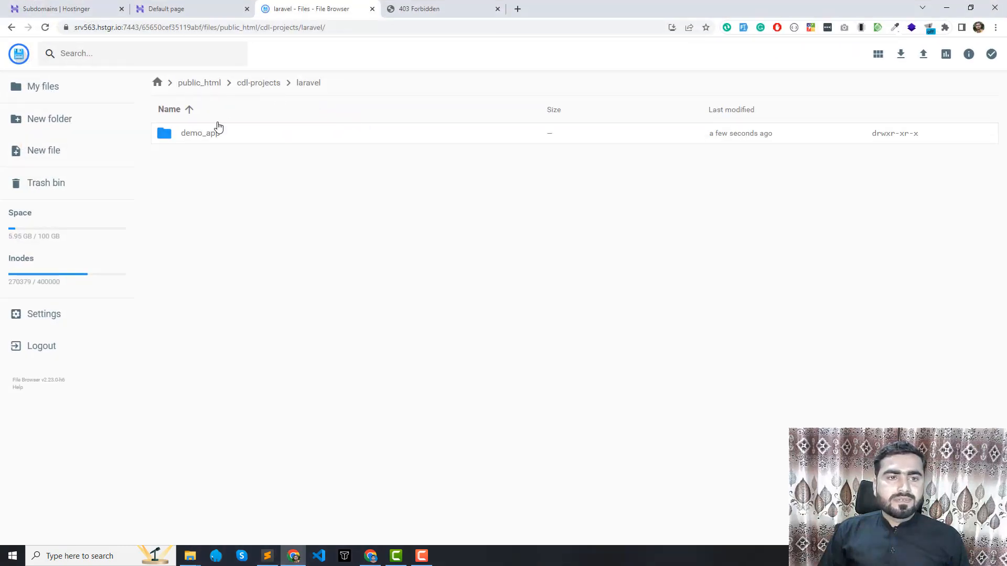
{"action": "left_click", "coordinate": [219, 129]}
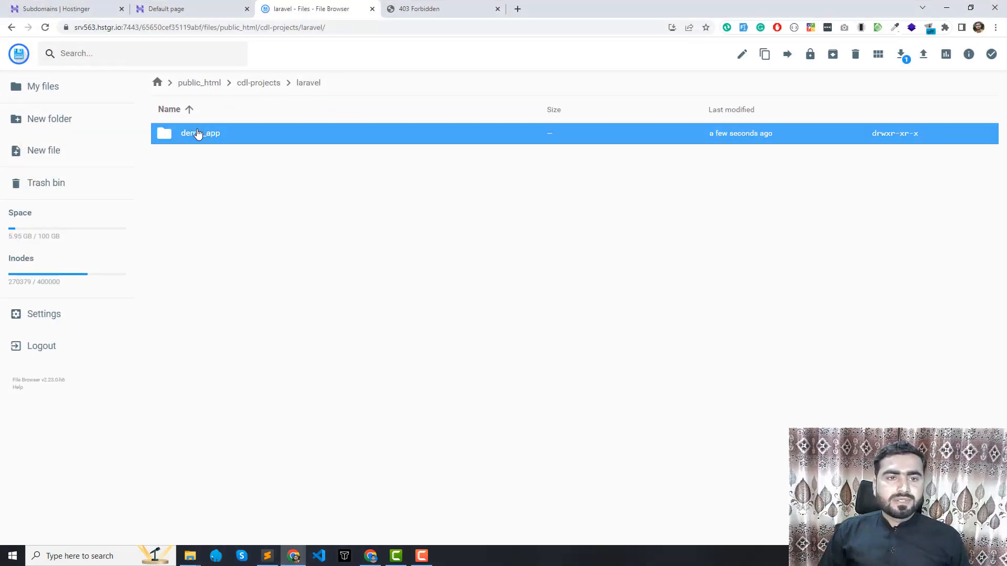
{"action": "left_click", "coordinate": [854, 56]}
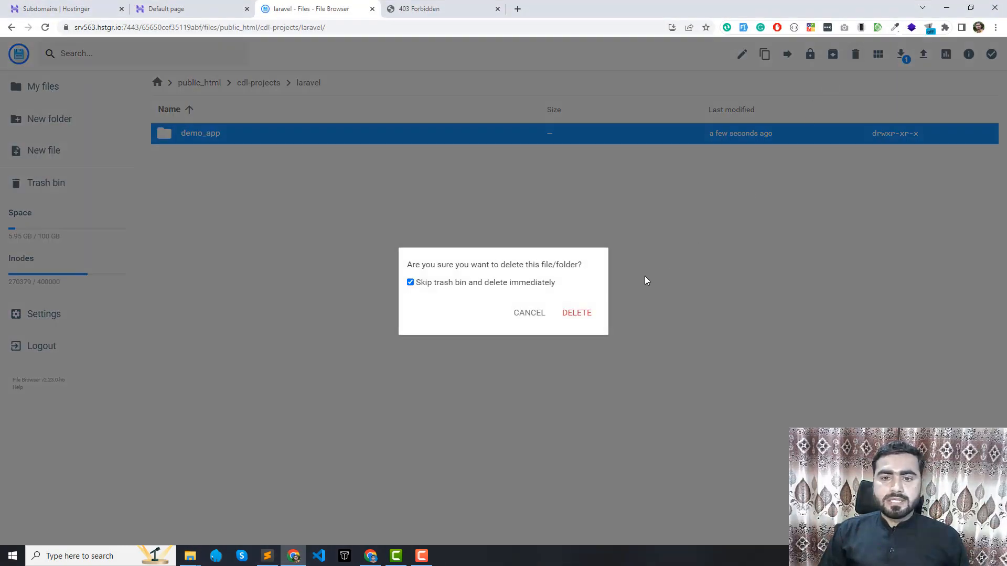
{"action": "left_click", "coordinate": [580, 315]}
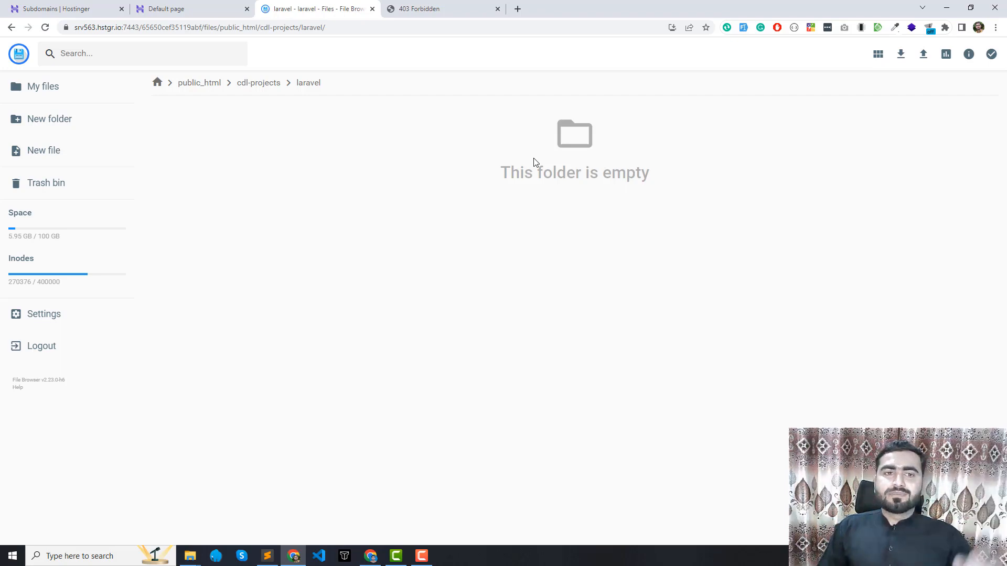
Upload index.zip from the local demo_app folder into the laravel folder in the browser's file manager.
{"action": "key", "text": "alt+Tab"}
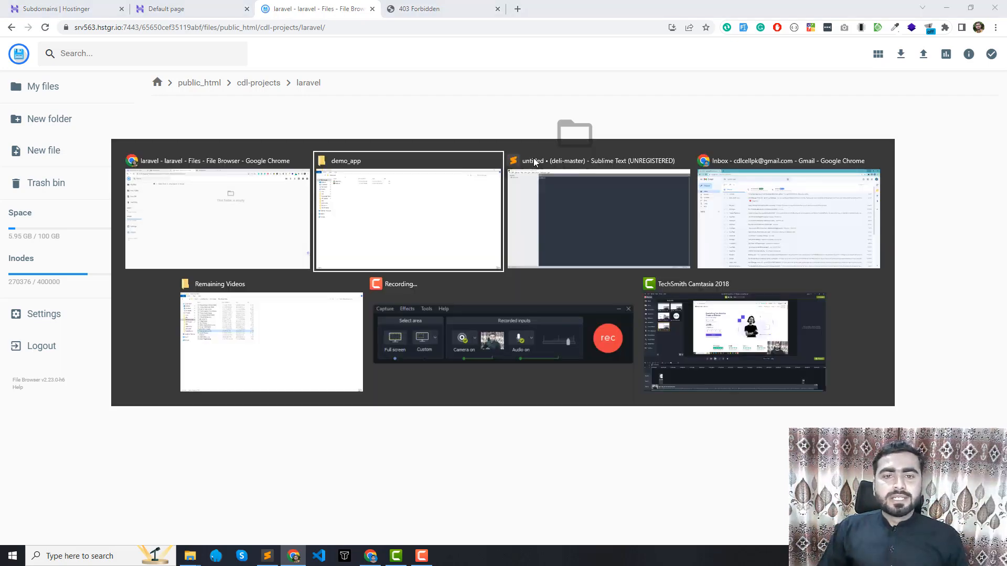
{"action": "left_click", "coordinate": [112, 81]}
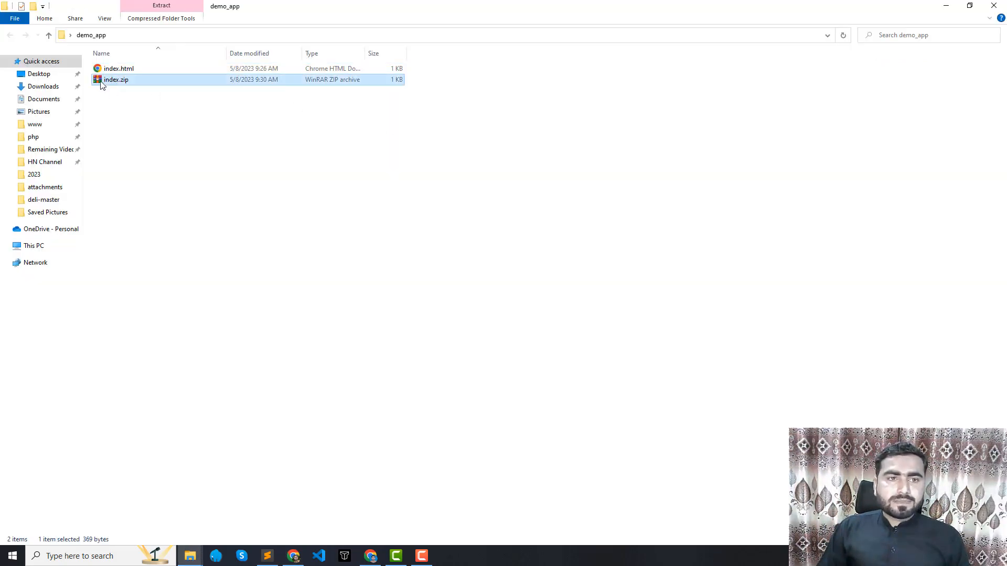
{"action": "key", "text": "alt+Tab"}
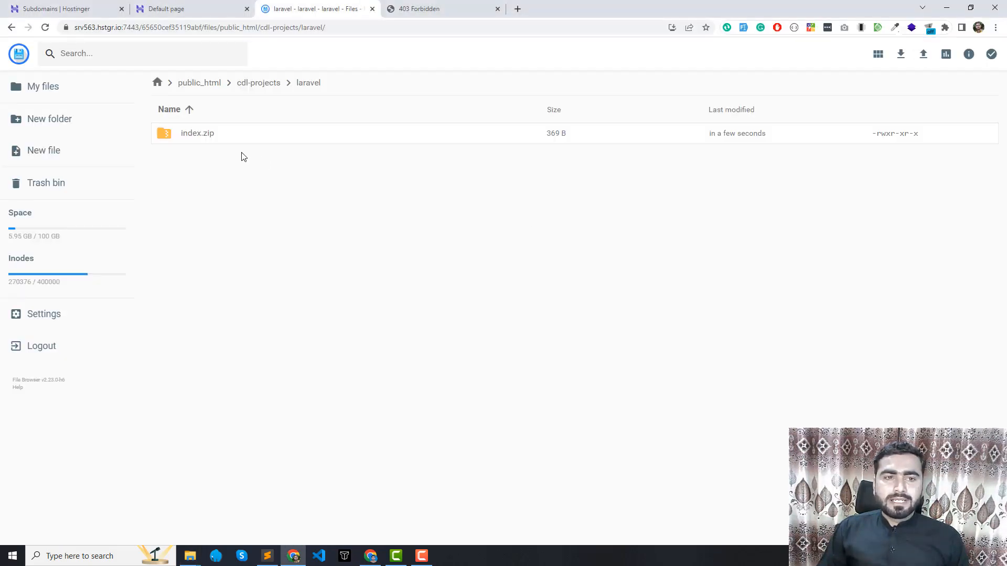
Extract index.zip directly into the current laravel folder without overwriting existing files.
{"action": "right_click", "coordinate": [192, 134]}
{"action": "left_click", "coordinate": [243, 282]}
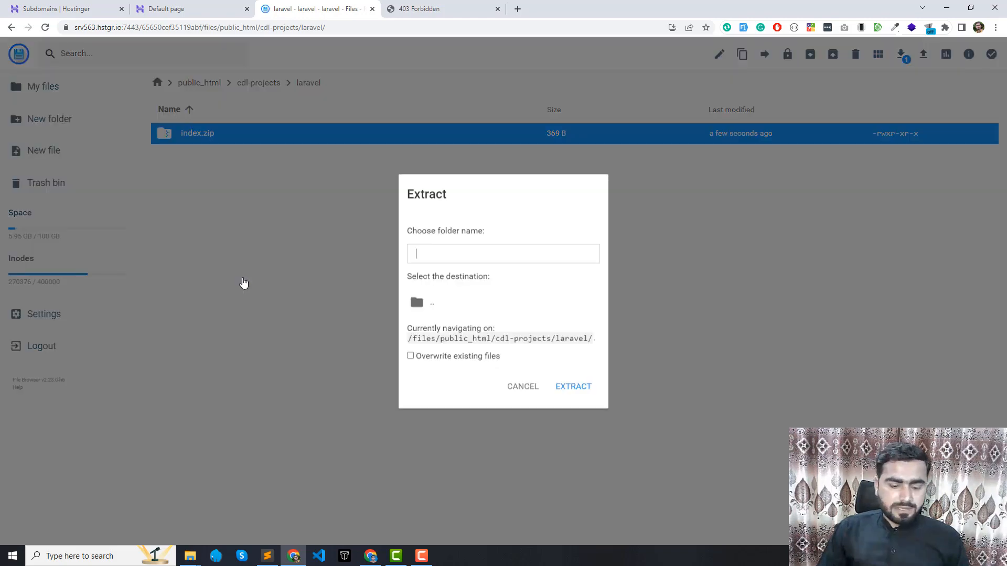
{"action": "key", "text": "Return"}
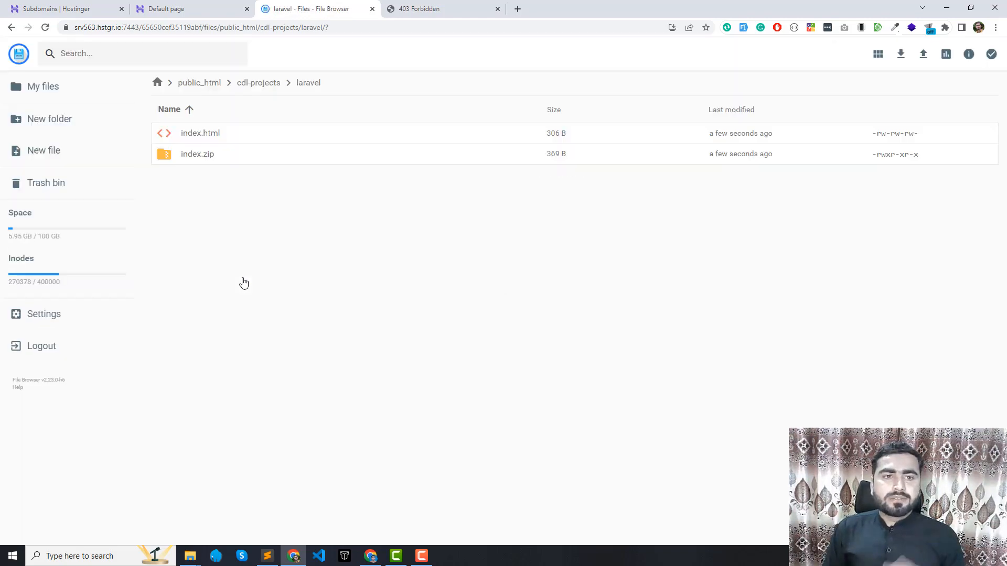
Permanently delete index.zip from the laravel folder, skipping the trash bin and keeping index.html.
{"action": "left_click", "coordinate": [195, 154]}
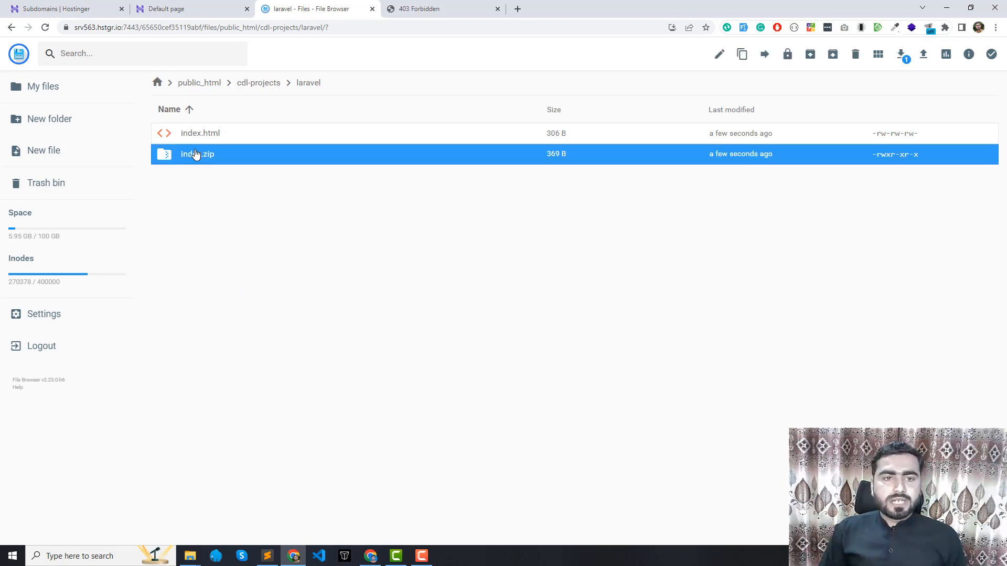
{"action": "left_click", "coordinate": [852, 55]}
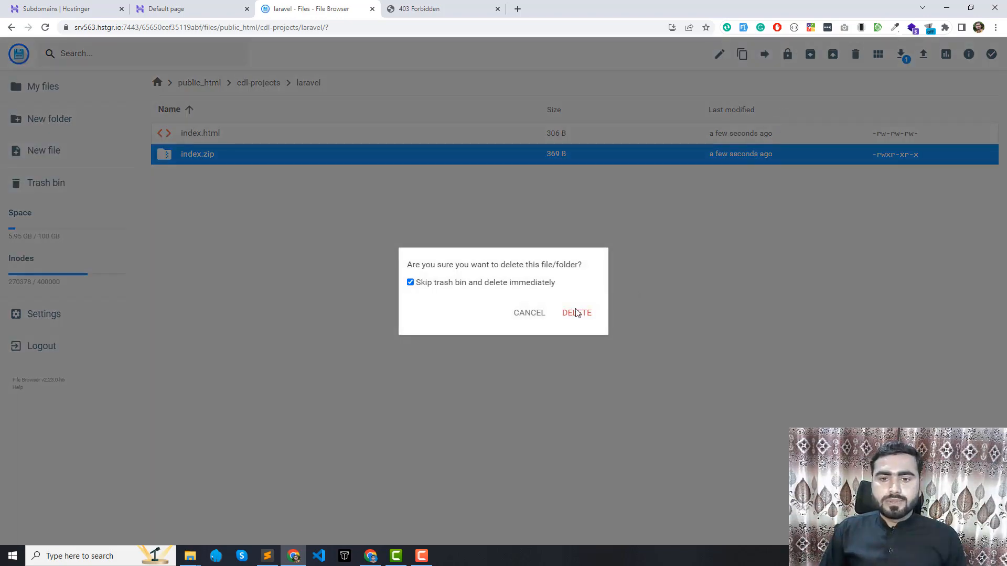
{"action": "left_click", "coordinate": [577, 313]}
Reload the laravel.cdlcell.com page and check the text of the deployed page.
{"action": "left_click", "coordinate": [470, 11]}
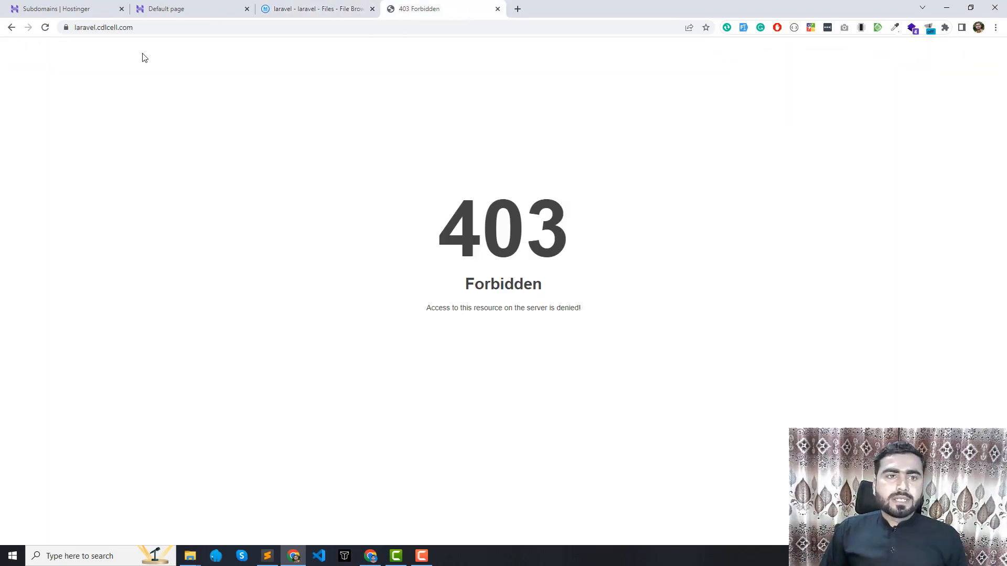
{"action": "left_click", "coordinate": [46, 28]}
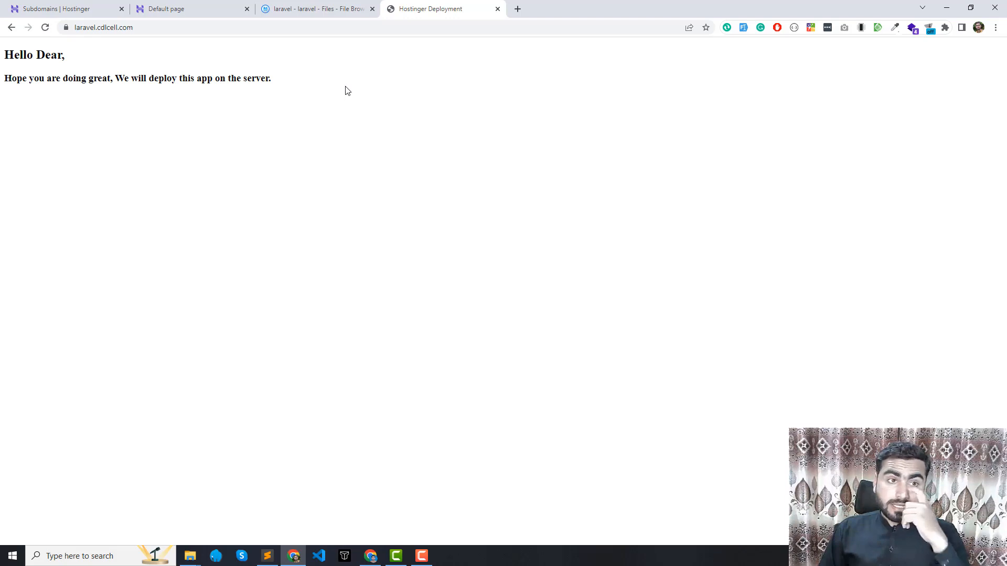
{"action": "left_click_drag", "start_coordinate": [30, 81], "coordinate": [373, 81]}
{"action": "left_click", "coordinate": [373, 81]}
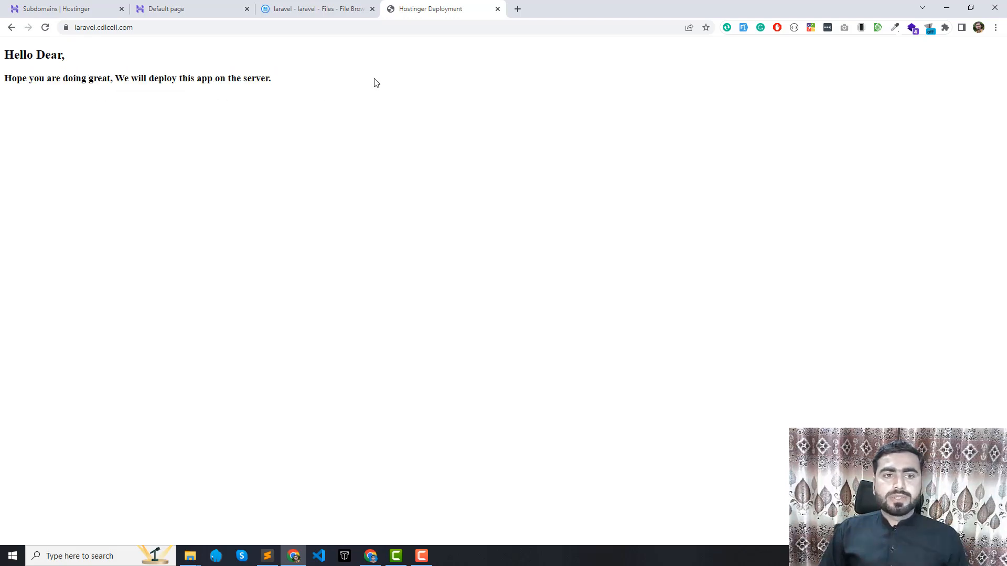